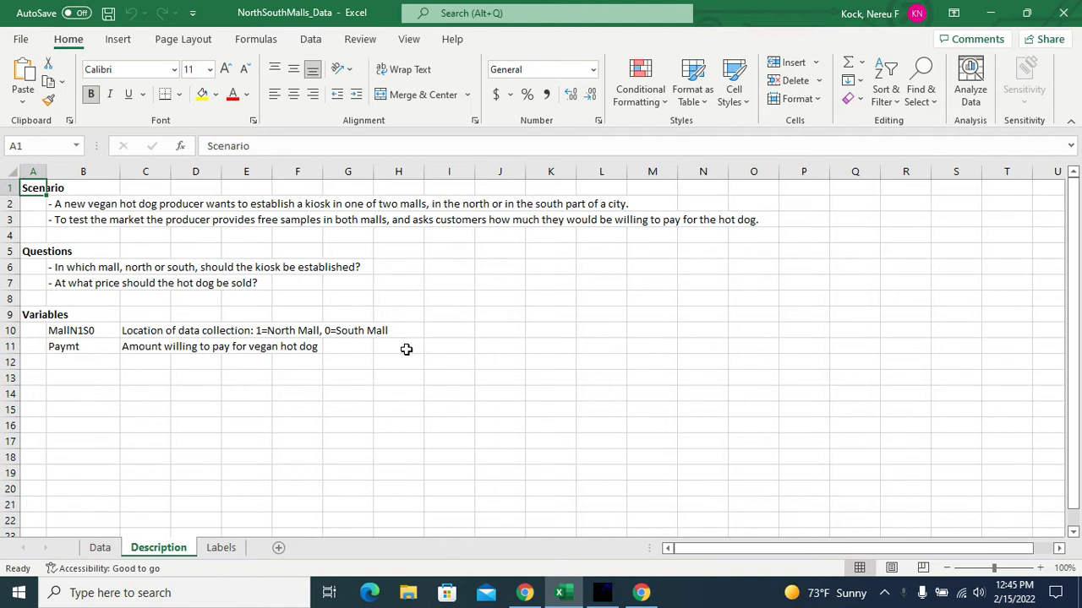
- Read through the scenario lines and the mall location and price questions on the Description sheet
key(Down)
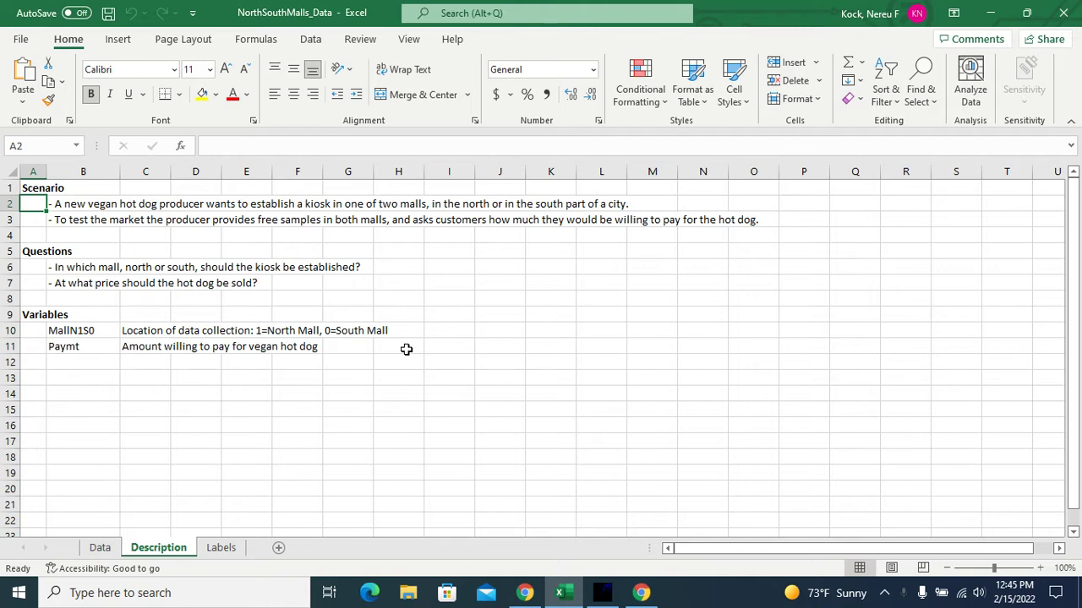
key(Down)
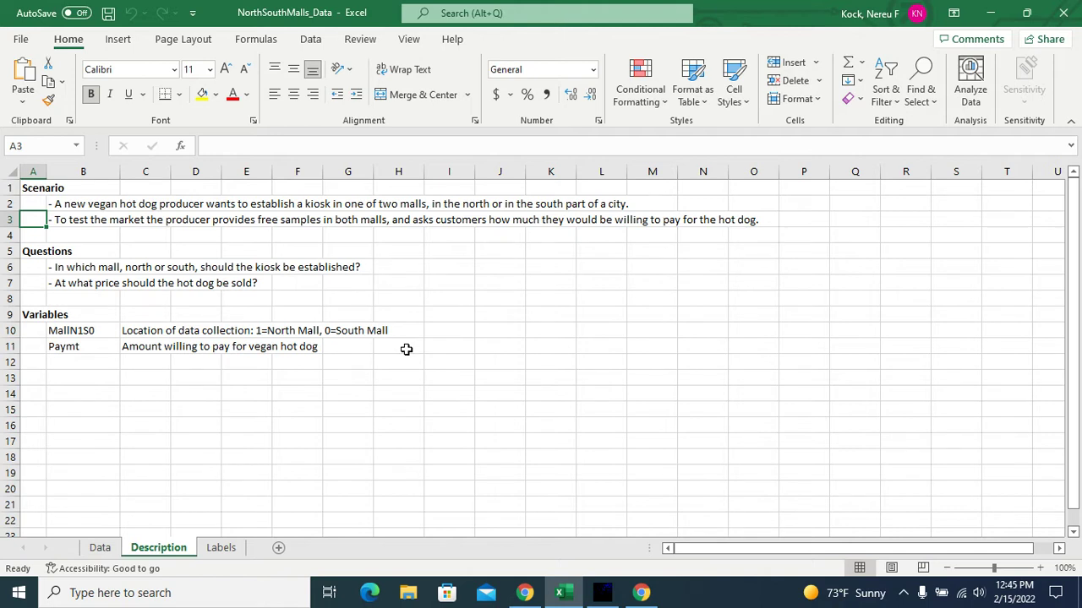
key(Down)
key(Down)
key(Down)
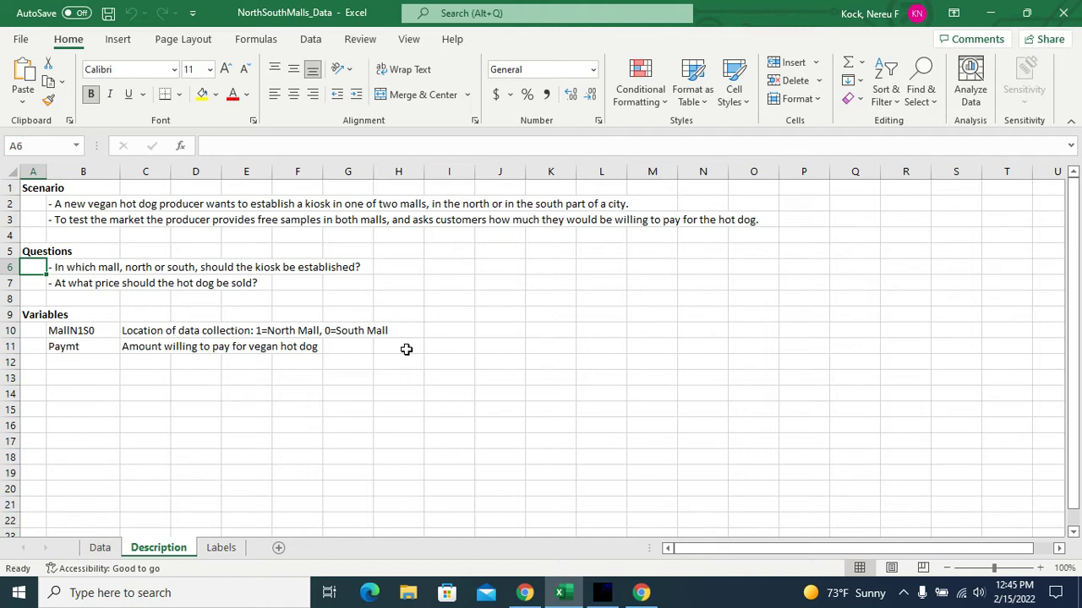
key(Down)
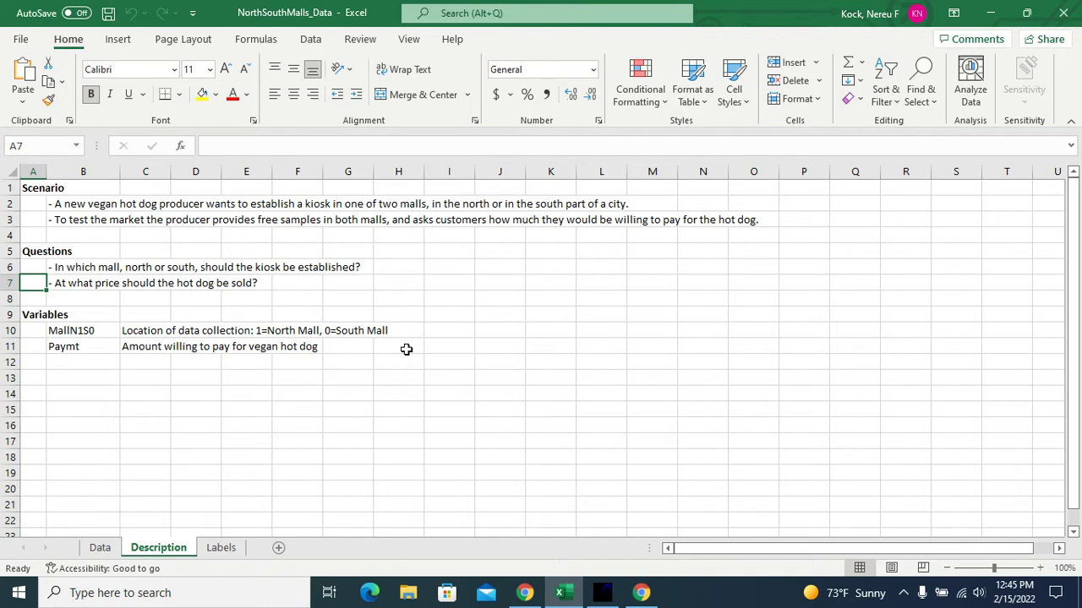
key(Down)
key(Down)
key(Down)
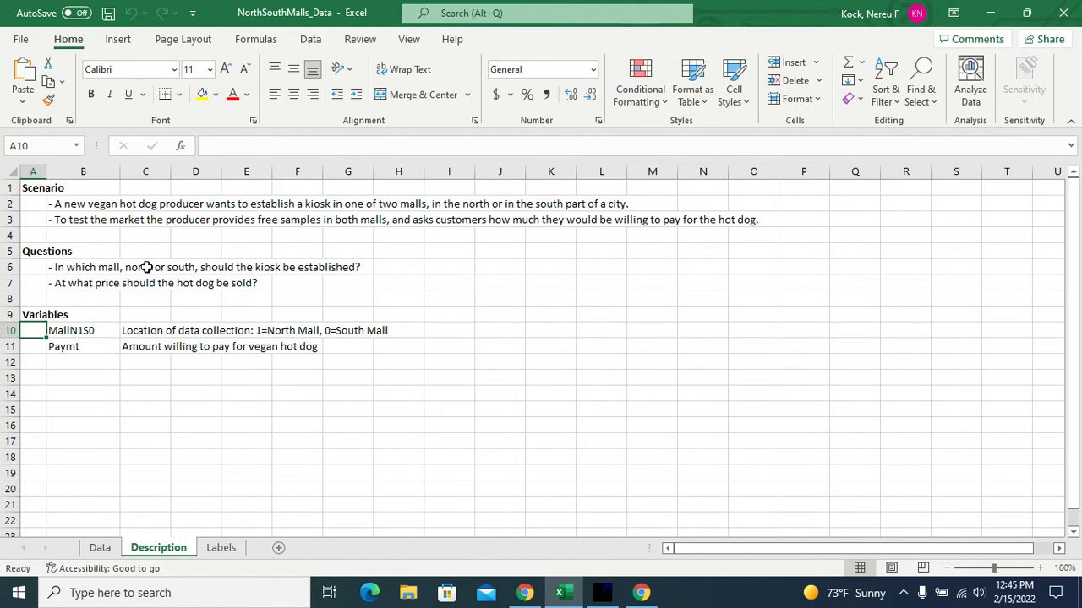
click(27, 269)
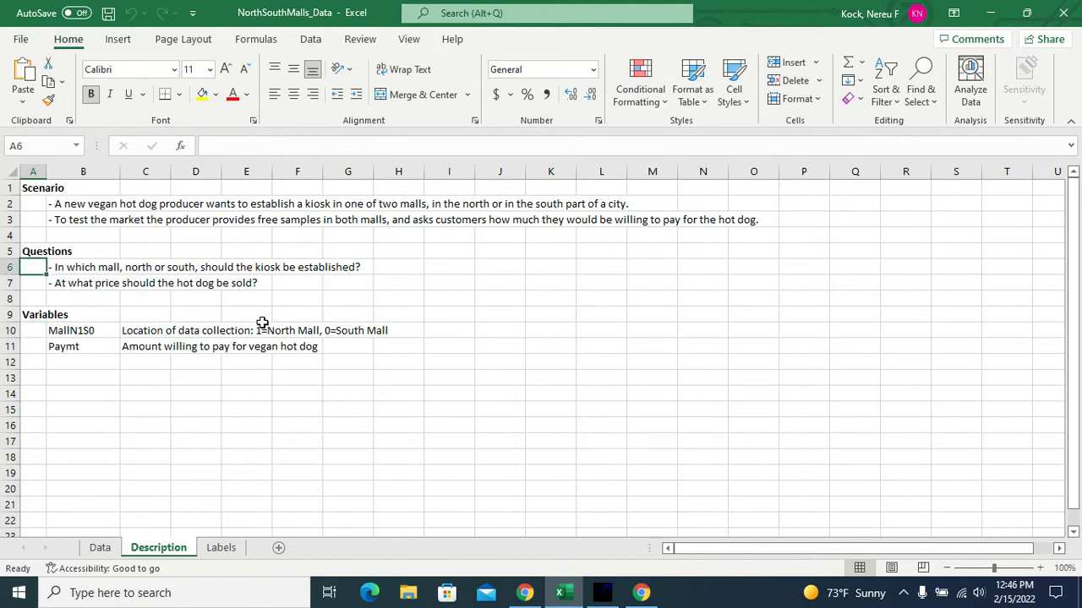
key(Right)
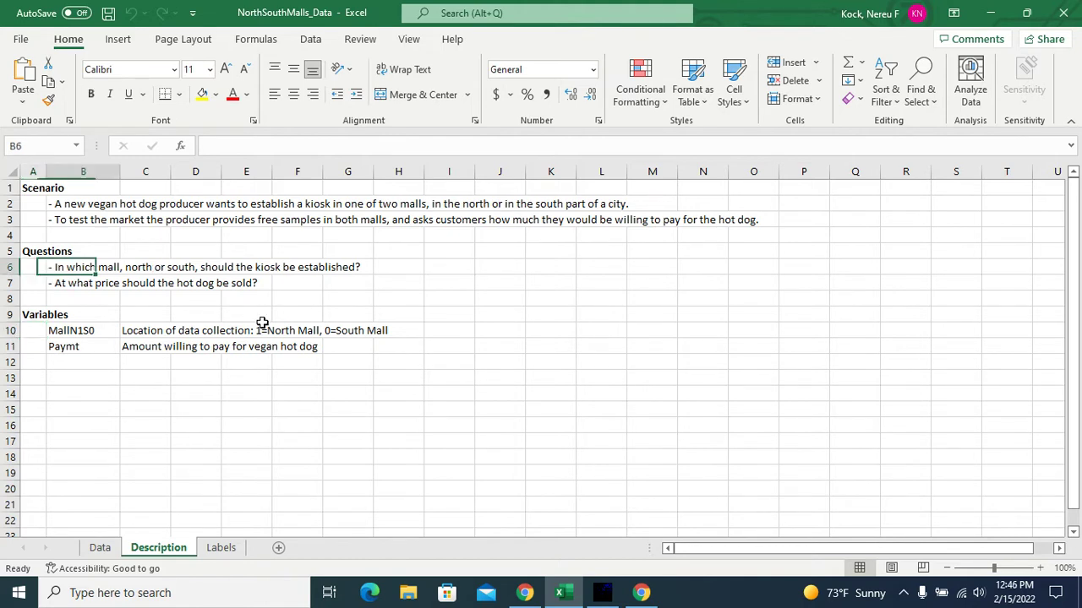
key(Left)
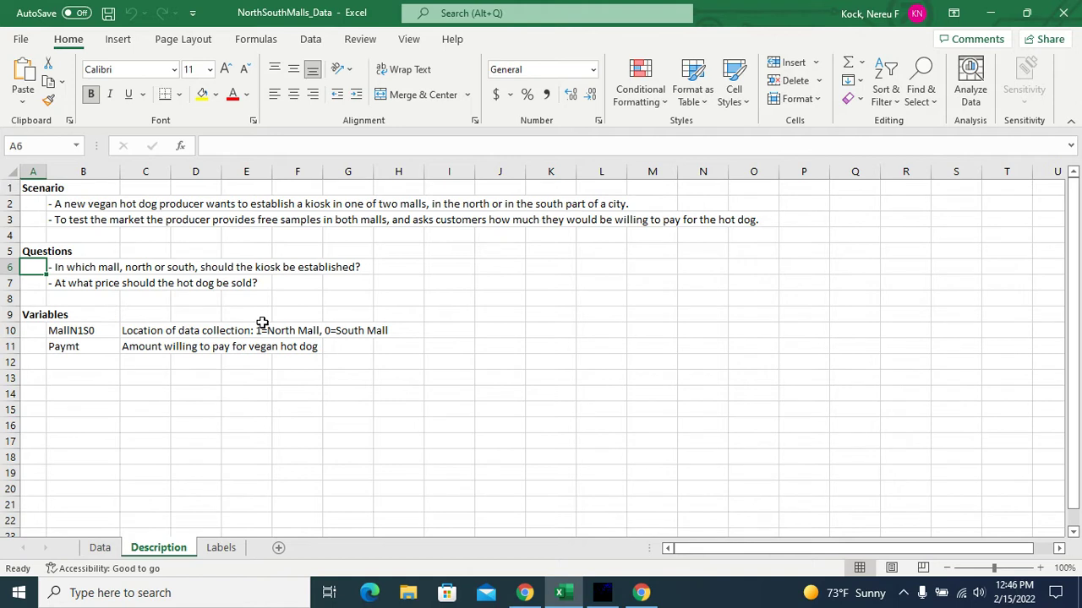
- Review the definitions of the MallN1S0 and Paymt variables in rows 10 and 11 of the Description sheet
key(Down)
key(Down)
key(Down)
key(Down)
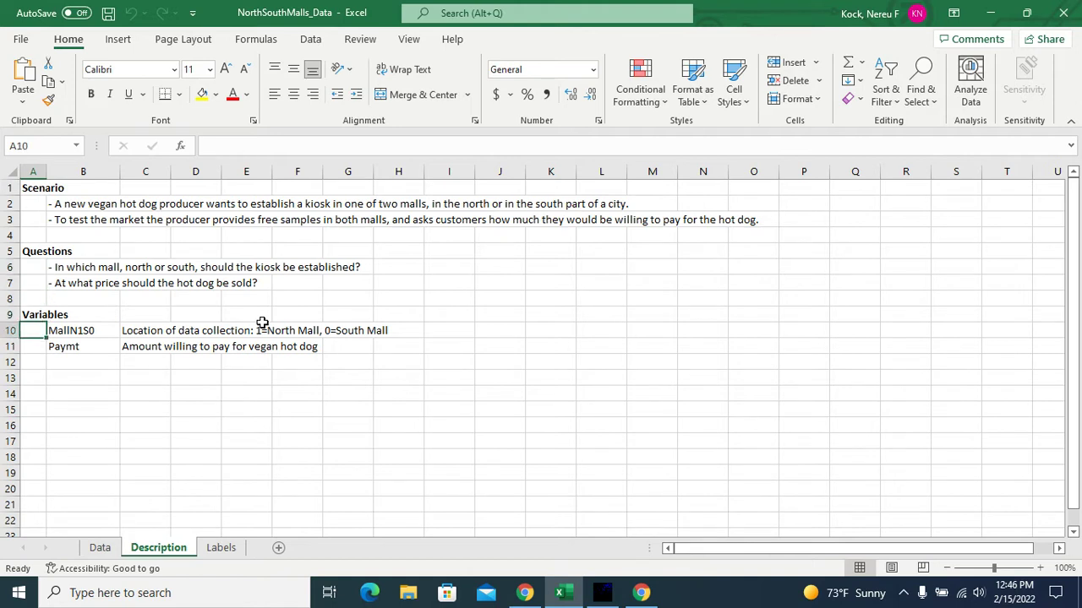
key(Down)
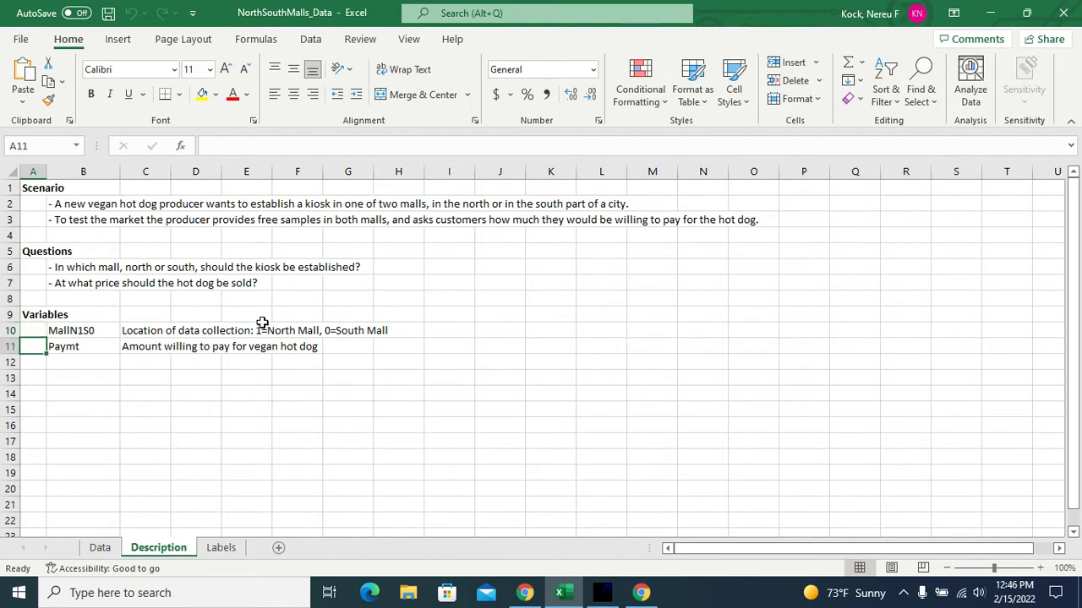
key(Up)
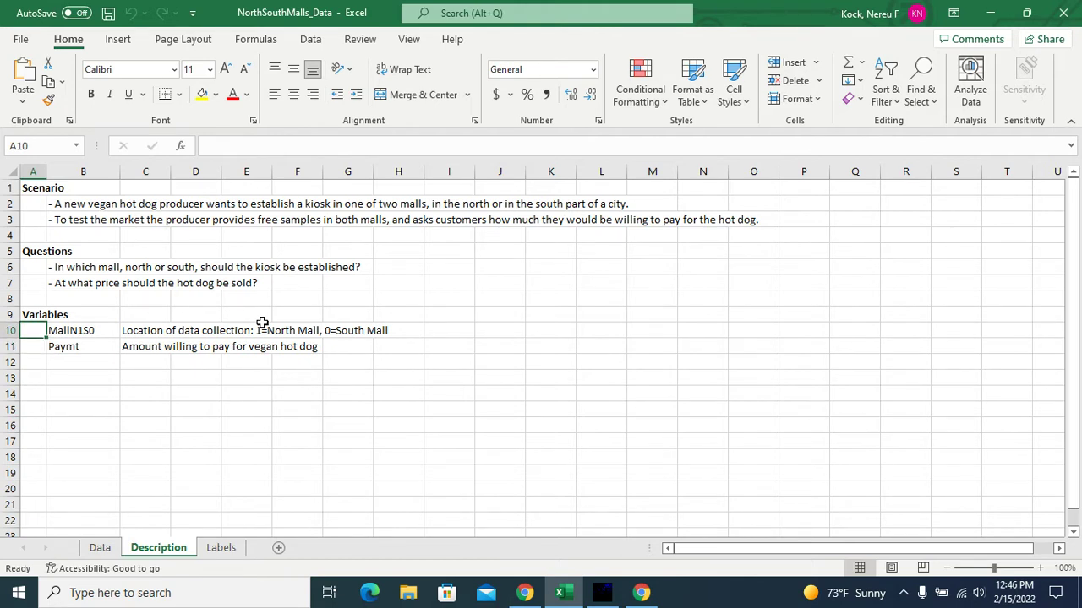
key(Right)
key(Right)
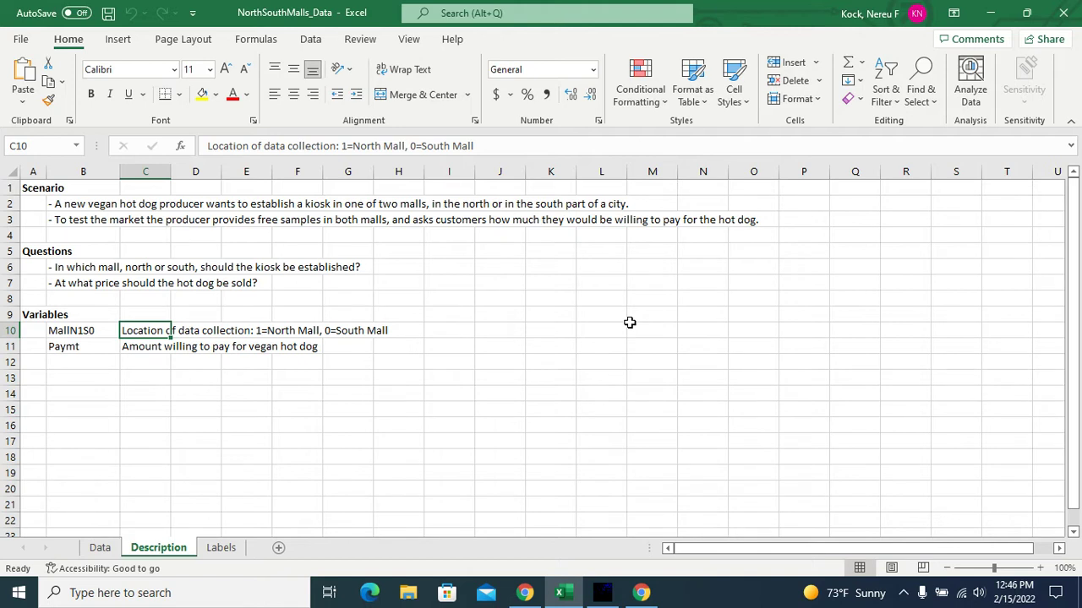
key(Left)
key(Left)
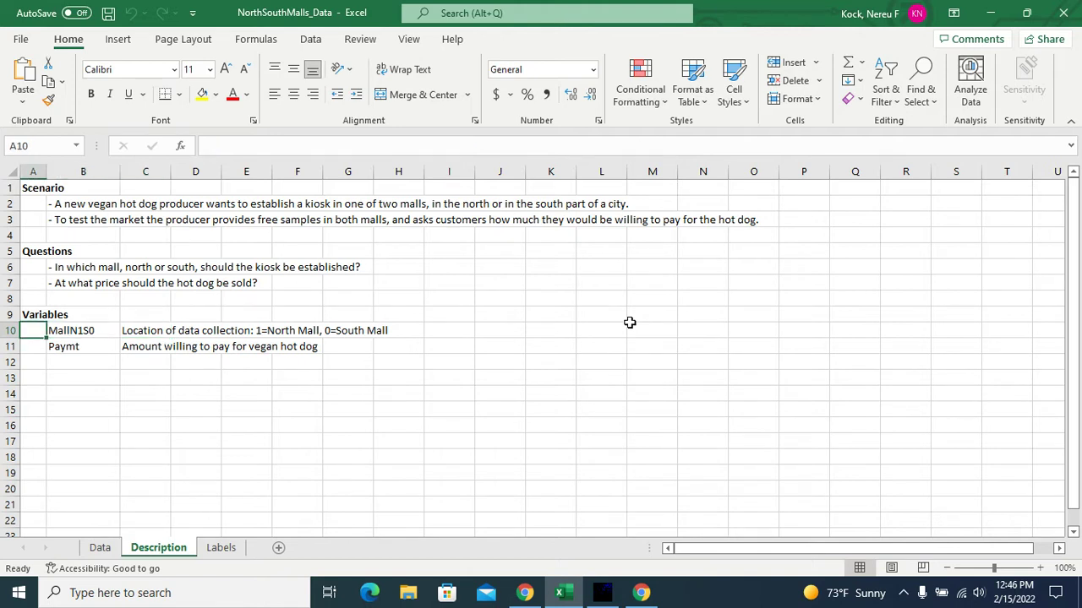
key(Down)
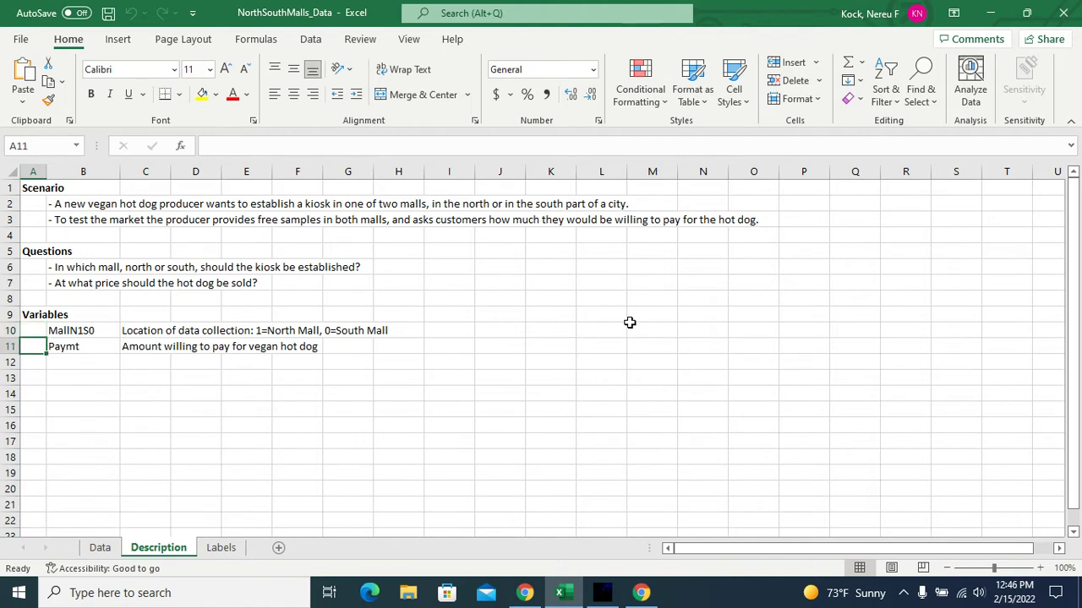
key(Right)
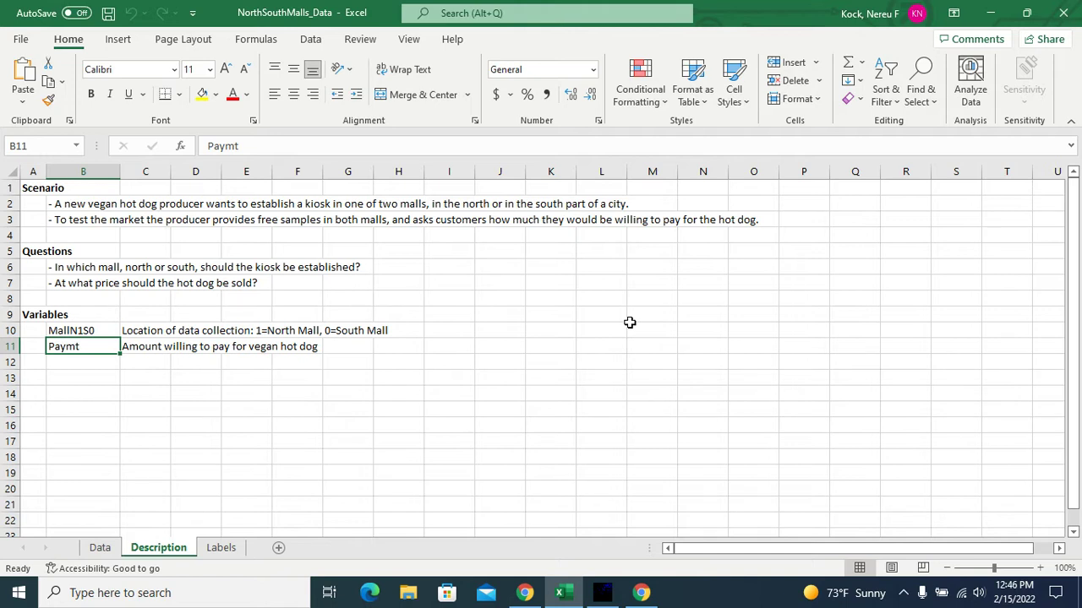
key(Left)
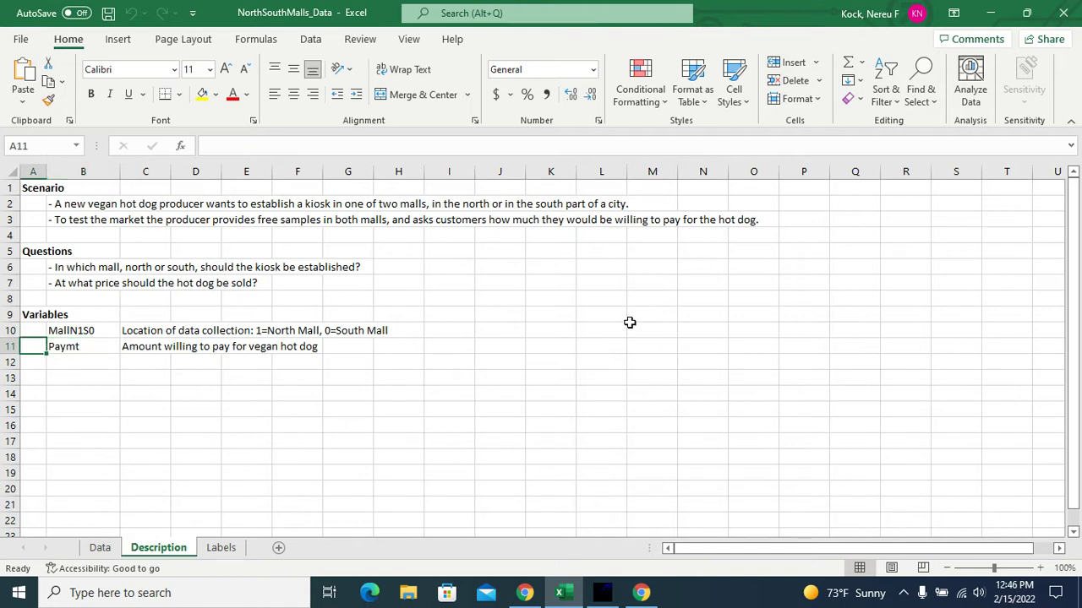
- Open the Data sheet and examine the MallN1S0 and Paymt records from the headers down to row 183
click(100, 548)
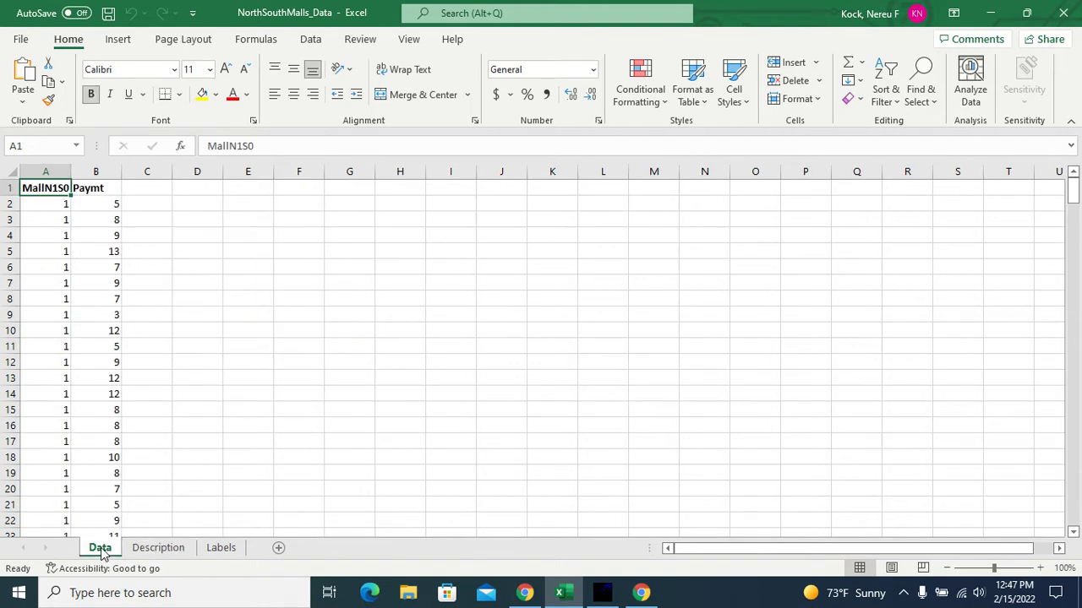
key(Right)
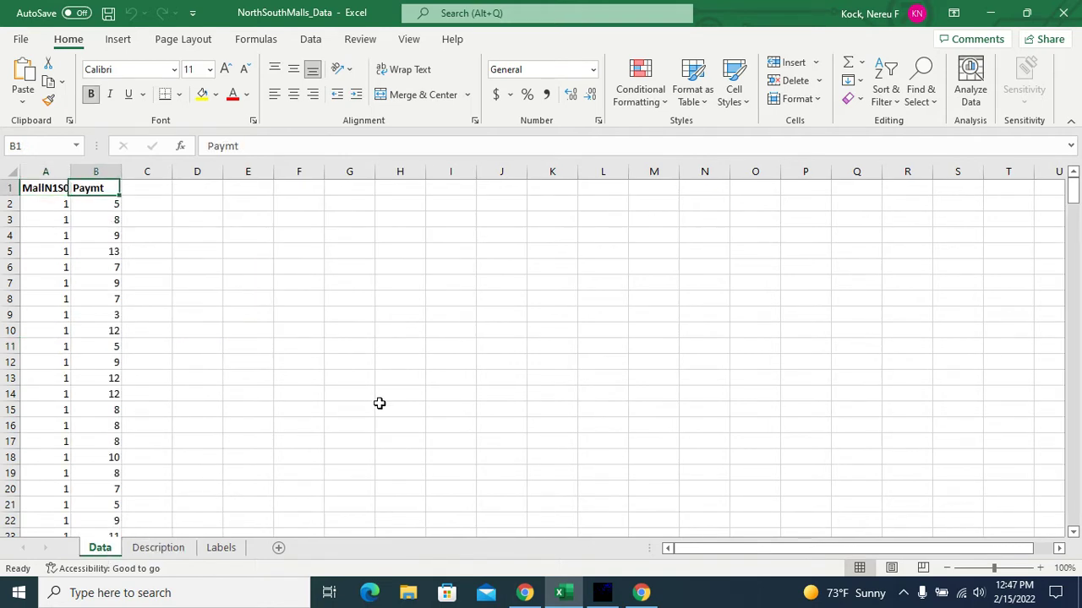
key(Left)
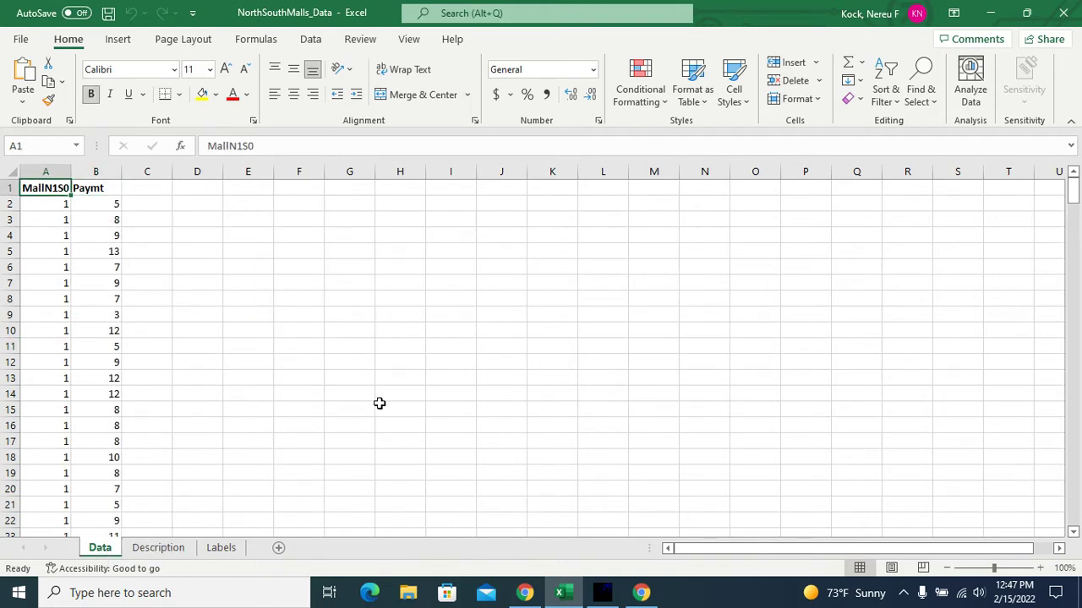
key(Down)
key(Down)
key(Down)
key(Down)
key(Down)
key(Down)
key(Down)
key(Down)
key(Down)
key(Down)
key(Down)
key(Down)
key(Down)
key(Down)
key(Down)
key(Down)
key(Down)
key(Down)
key(Down)
key(Down)
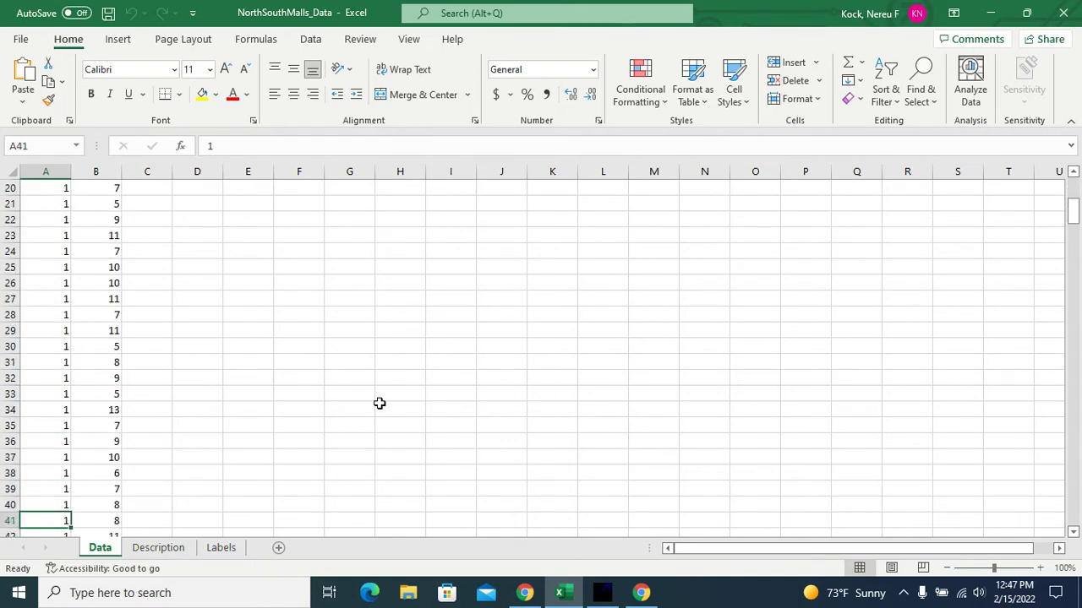
key(Down)
key(Down)
key(Down)
key(Down)
key(Down)
key(Down)
key(Down)
key(Down)
key(Down)
key(Down)
key(Down)
key(Down)
key(Down)
key(Down)
key(Down)
key(Down)
key(Down)
key(Down)
key(Down)
key(Down)
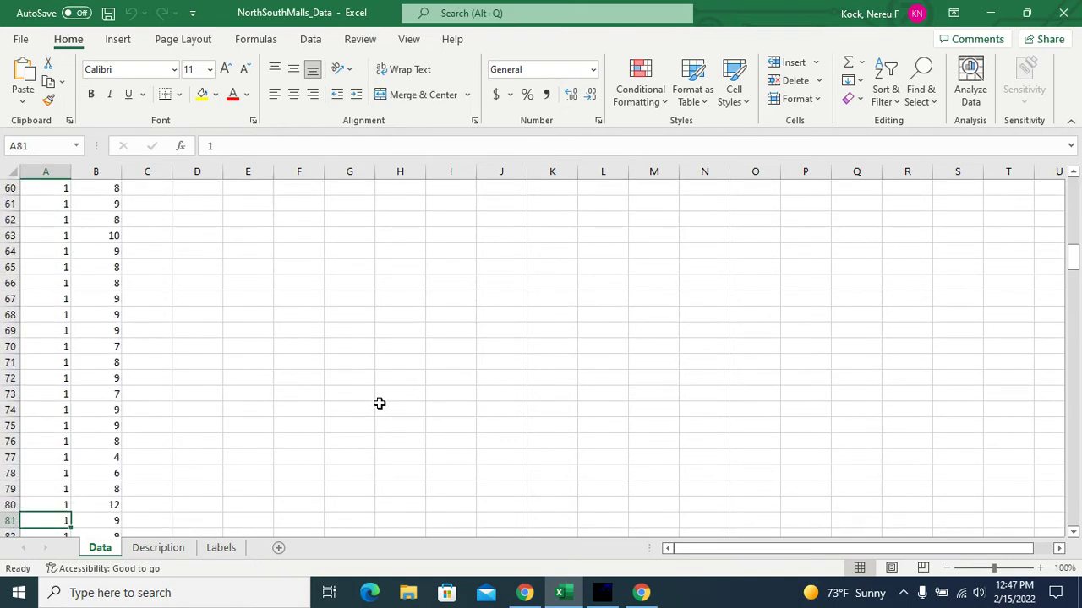
key(Down)
key(Down)
key(Down)
key(Down)
key(Down)
key(Down)
key(Down)
key(Down)
key(Down)
key(Down)
key(Down)
key(Down)
key(Down)
key(Down)
key(Down)
key(Down)
key(Down)
key(Down)
key(Down)
key(Down)
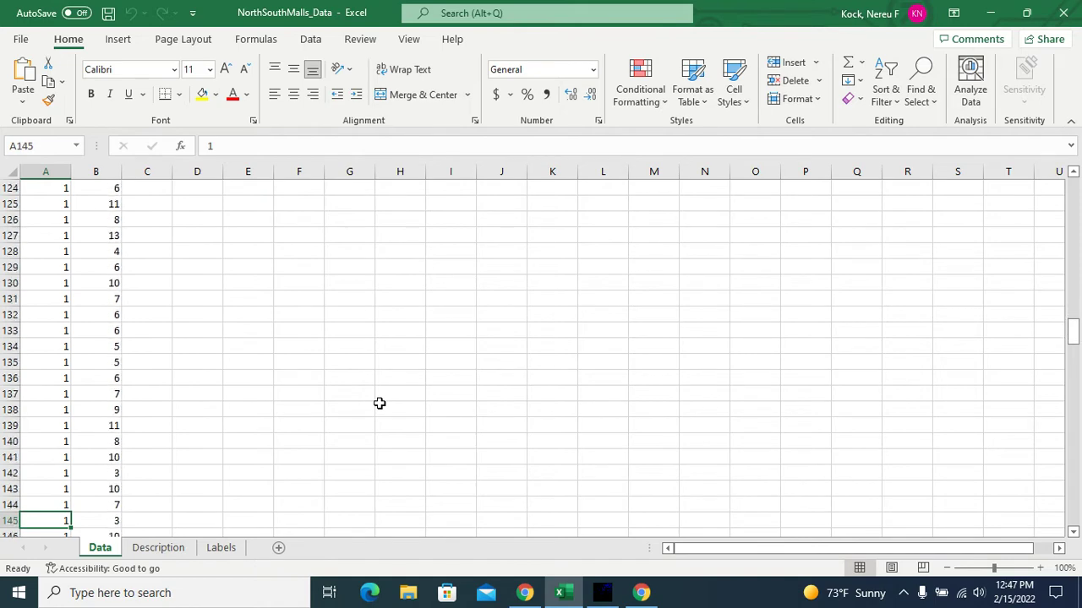
key(Down)
key(Down)
key(Down)
key(Down)
key(Down)
key(Down)
key(Down)
key(Down)
key(Down)
key(Down)
key(Down)
key(Down)
key(Down)
key(Down)
key(Down)
key(Down)
key(Down)
key(Down)
key(Down)
key(Down)
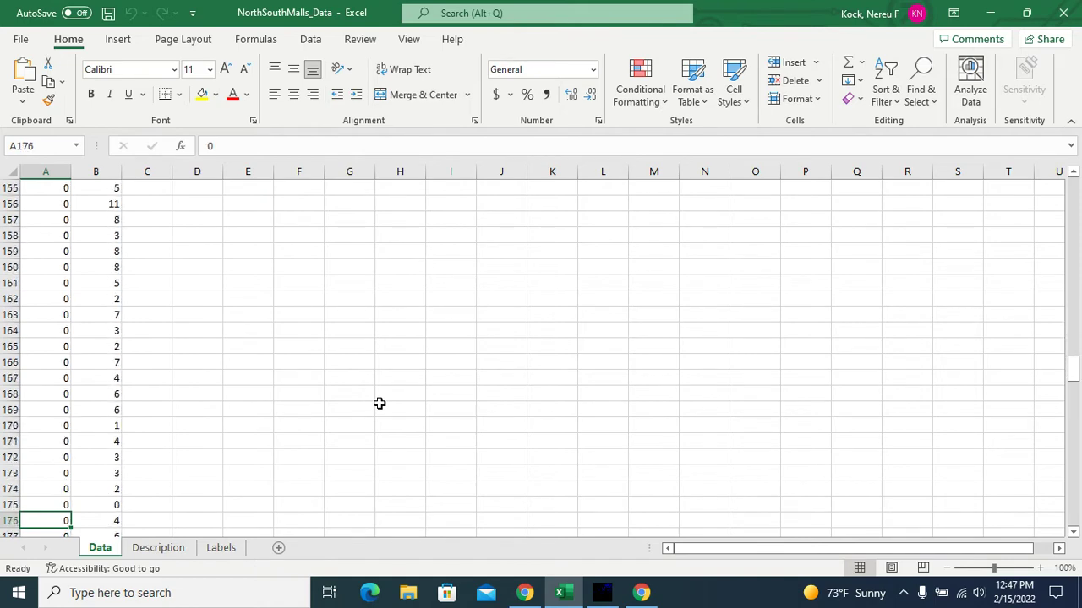
key(Down)
key(Down)
key(Down)
key(Down)
key(Down)
key(Down)
key(Down)
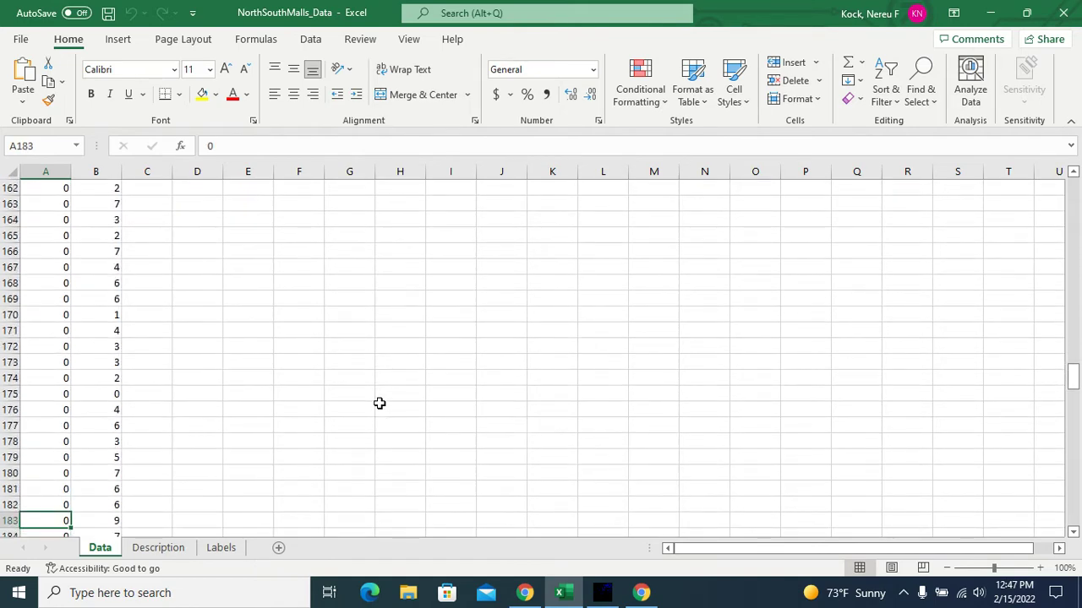
- Examine the Paymt values on the Data sheet from row 175 down to the last South mall record in row 301
click(113, 394)
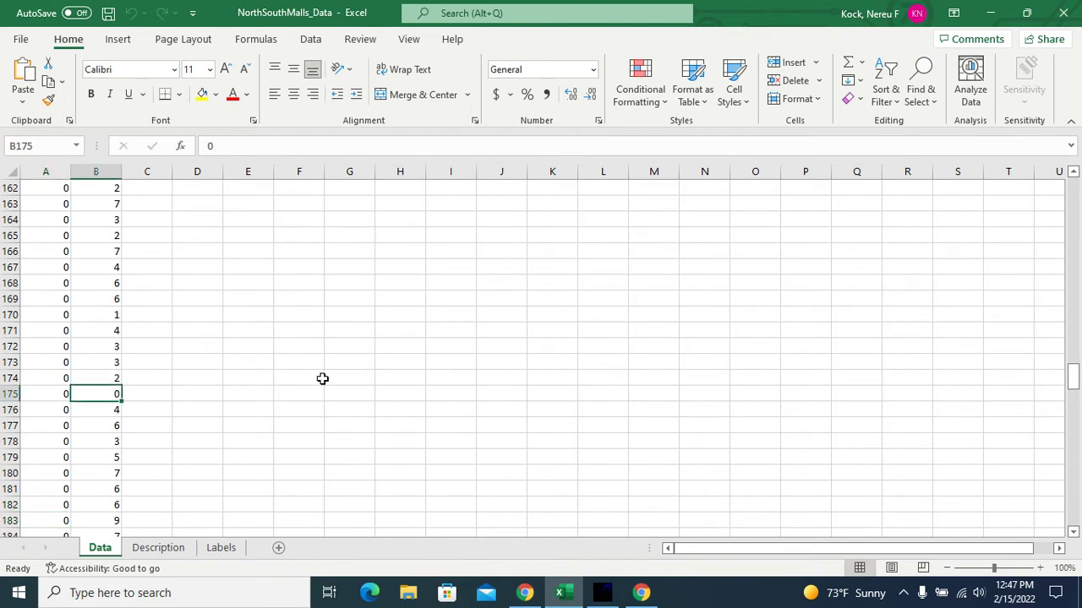
key(Down)
key(Up)
key(Down)
key(Down)
key(Down)
key(Down)
key(Down)
key(Down)
key(Down)
key(Down)
key(Down)
key(Down)
key(Down)
key(Down)
key(Down)
key(Down)
key(Down)
key(Down)
key(Down)
key(Down)
key(Down)
key(Down)
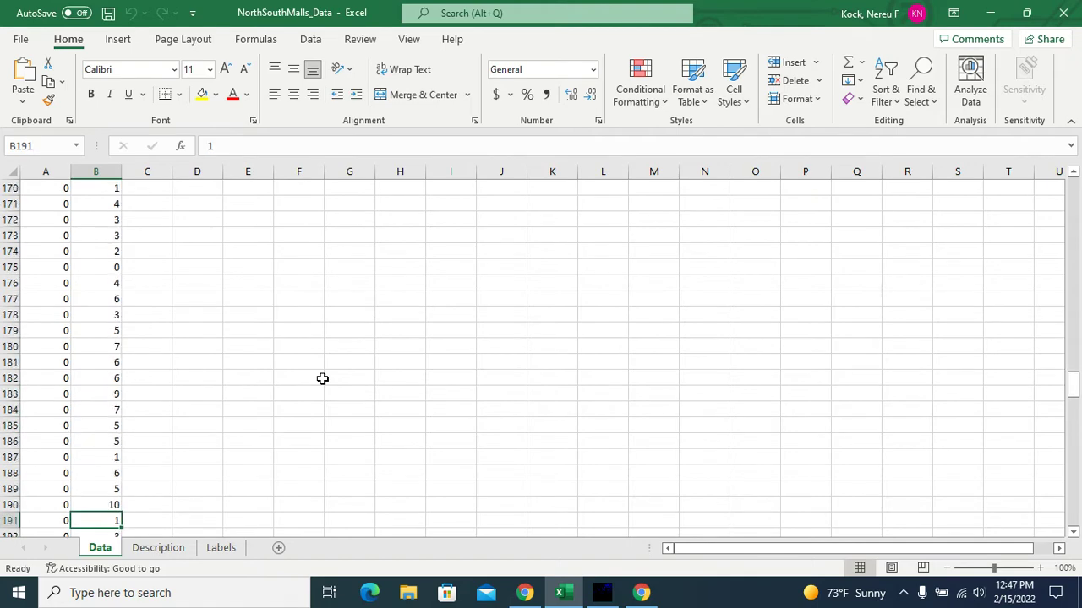
key(Down)
key(Down)
key(Down)
key(Down)
key(Down)
key(Down)
key(Down)
key(Down)
key(Down)
key(Down)
key(Down)
key(Down)
key(Down)
key(Down)
key(Down)
key(Down)
key(Down)
key(Down)
key(Down)
key(Down)
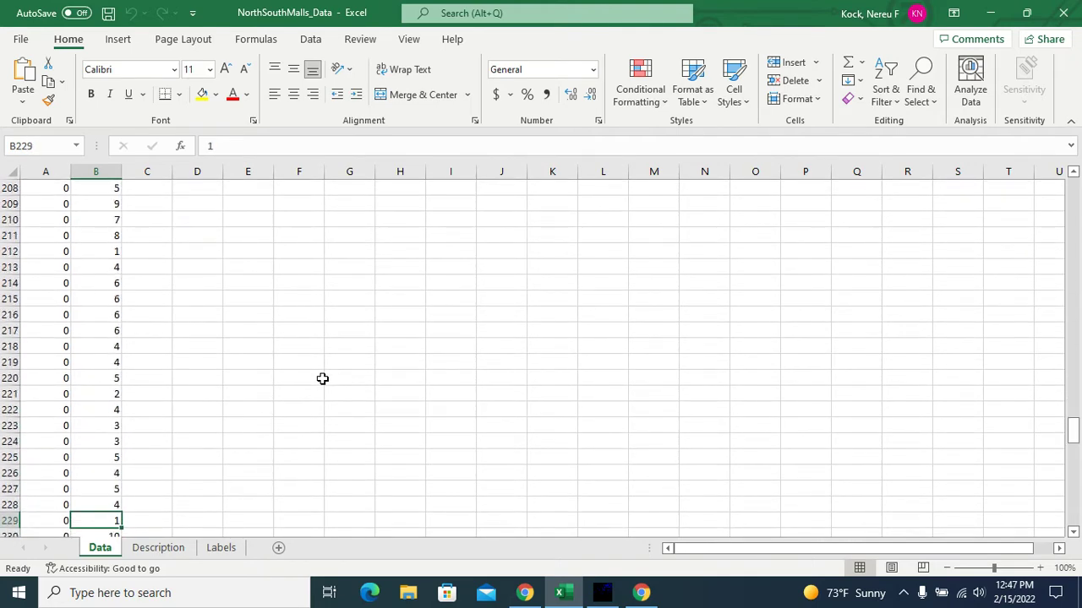
key(Down)
key(Down)
key(Down)
key(Down)
key(Down)
key(Down)
key(Down)
key(Down)
key(Down)
key(Down)
key(Down)
key(Down)
key(Down)
key(Down)
key(Down)
key(Down)
key(Down)
key(Down)
key(Down)
key(Down)
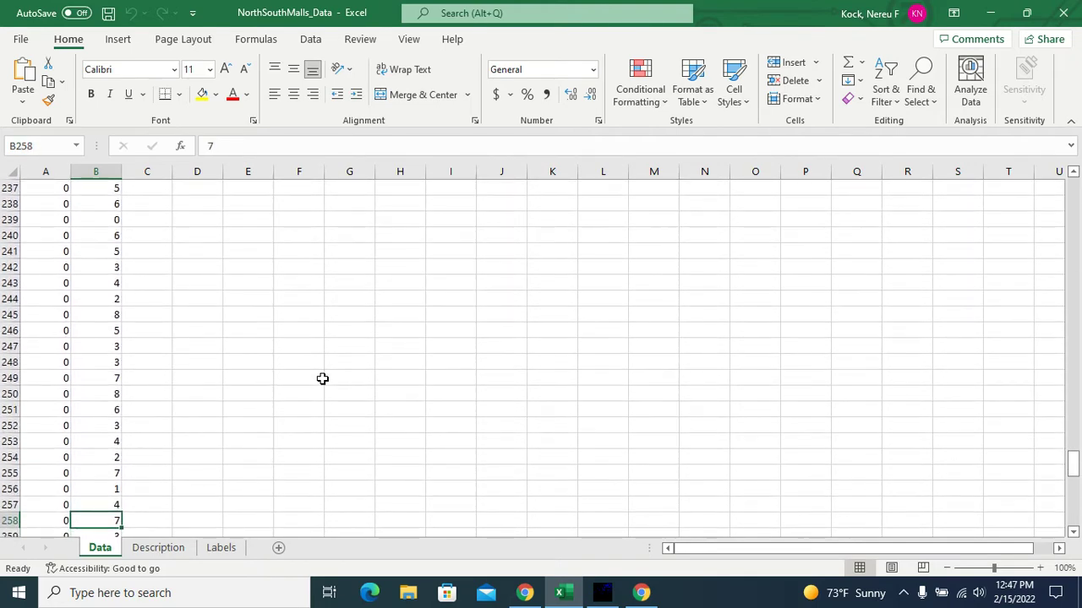
key(Down)
key(Down)
key(Down)
key(Down)
key(Down)
key(Down)
key(Down)
key(Down)
key(Down)
key(Down)
key(Down)
key(Down)
key(Down)
key(Down)
key(Down)
key(Down)
key(Down)
key(Down)
key(Down)
key(Down)
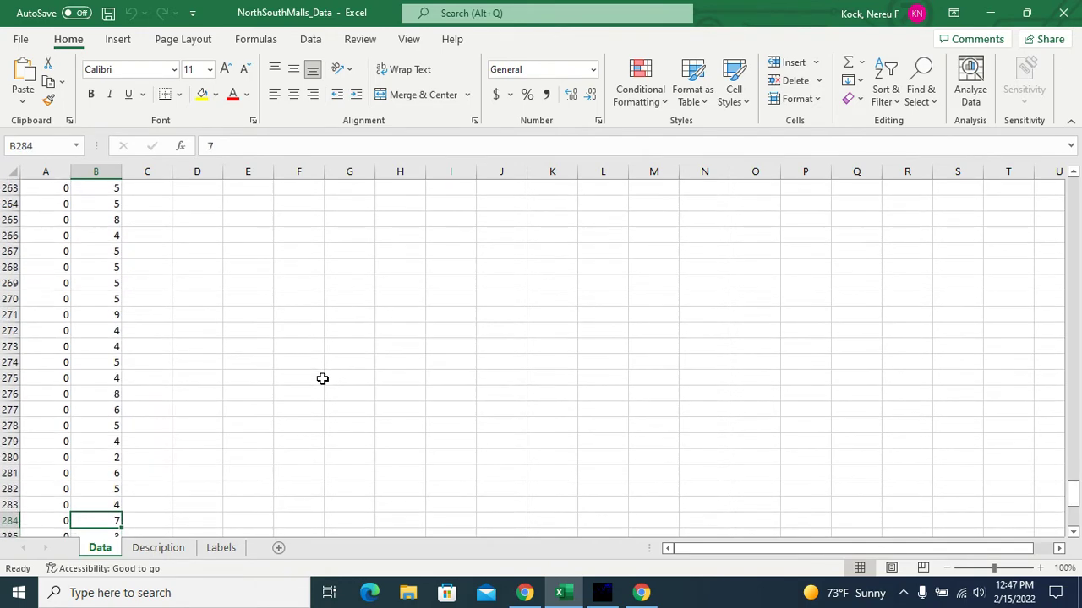
key(Down)
key(Down)
key(Down)
key(Down)
key(Down)
key(Down)
key(Down)
key(Down)
key(Down)
key(Down)
key(Down)
key(Down)
key(Down)
key(Down)
key(Down)
key(Down)
key(Down)
key(Down)
key(Down)
key(Down)
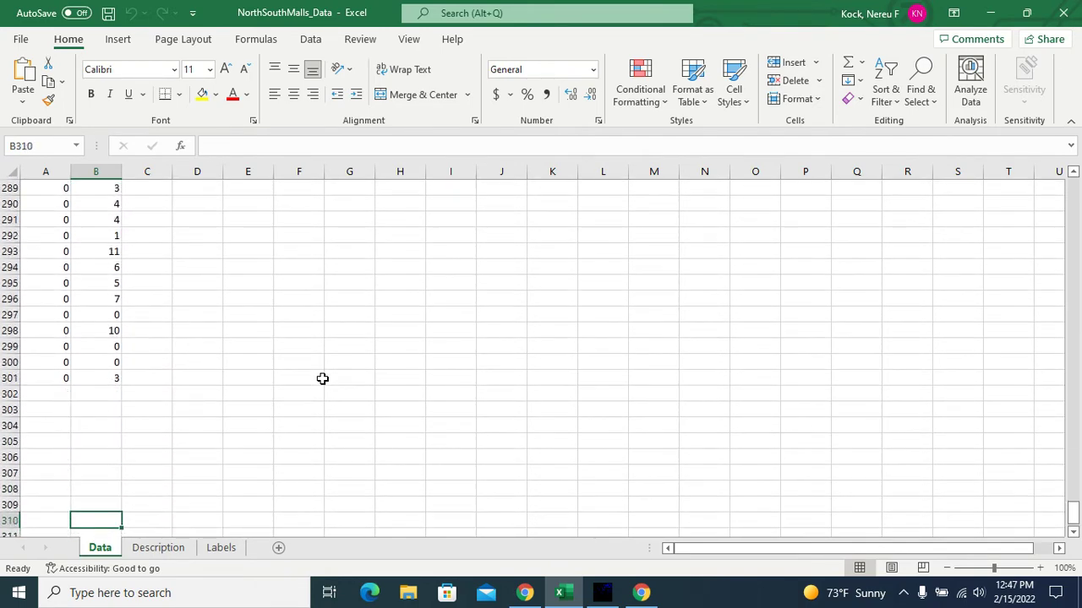
key(Up)
key(Up)
key(Up)
key(Up)
key(Up)
key(Up)
key(Up)
key(Up)
key(Up)
key(Up)
key(Up)
key(Up)
key(Up)
key(Down)
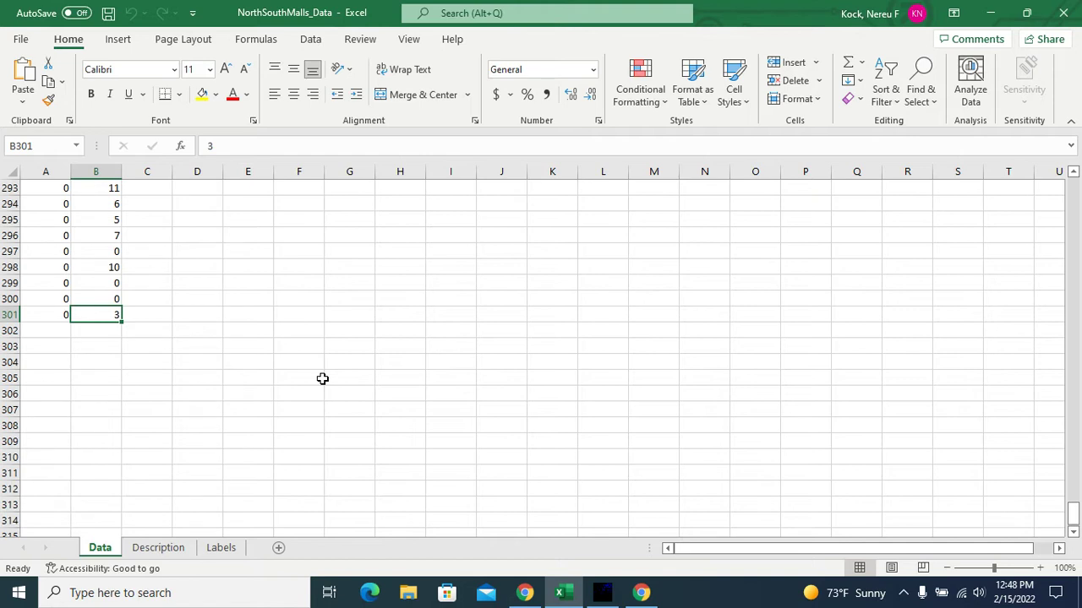
- Review the MallN1S0 and Paymt headers on the Data sheet, check the Mall column on the Labels sheet, and return to the Data sheet
drag(1074, 514, 1074, 181)
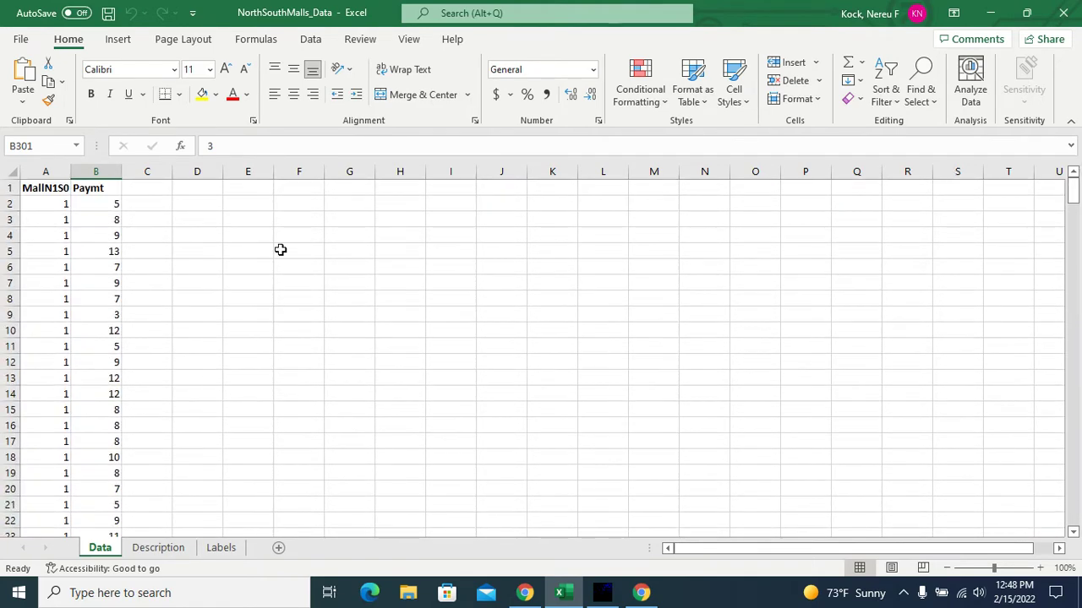
click(95, 187)
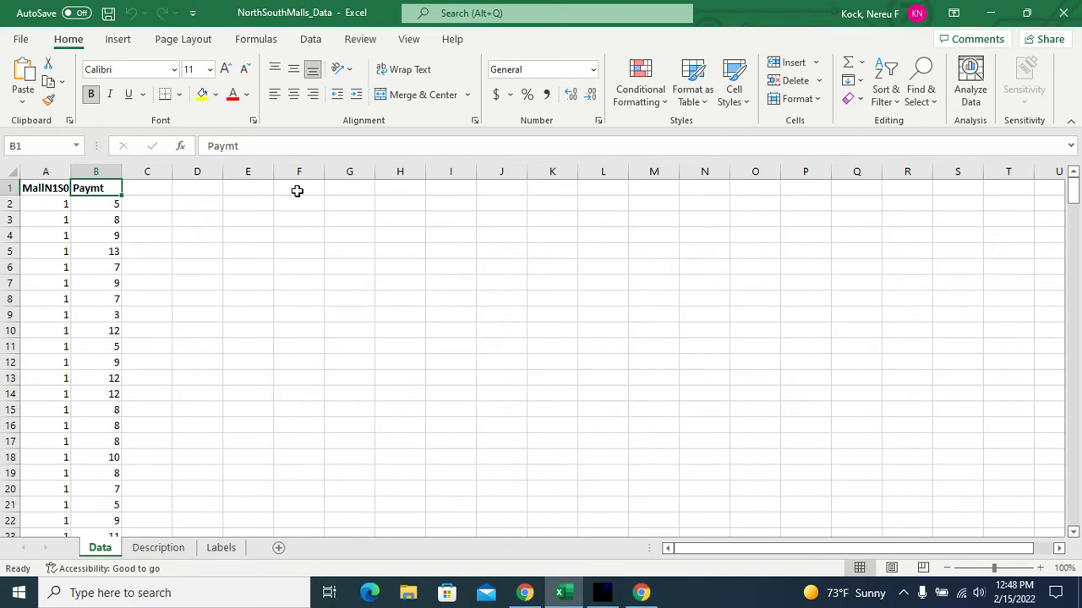
key(Left)
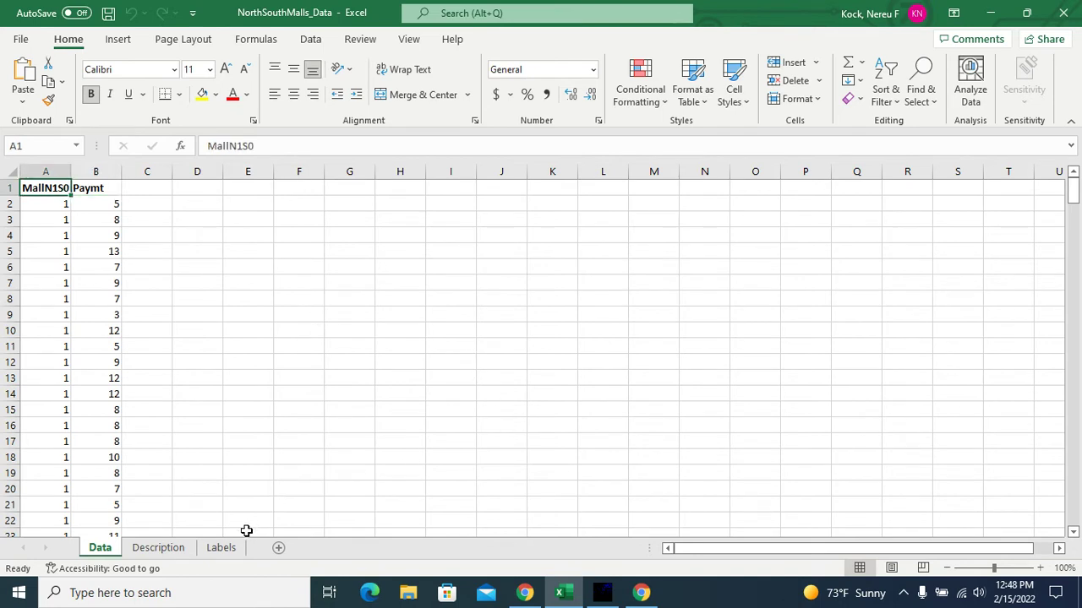
click(222, 550)
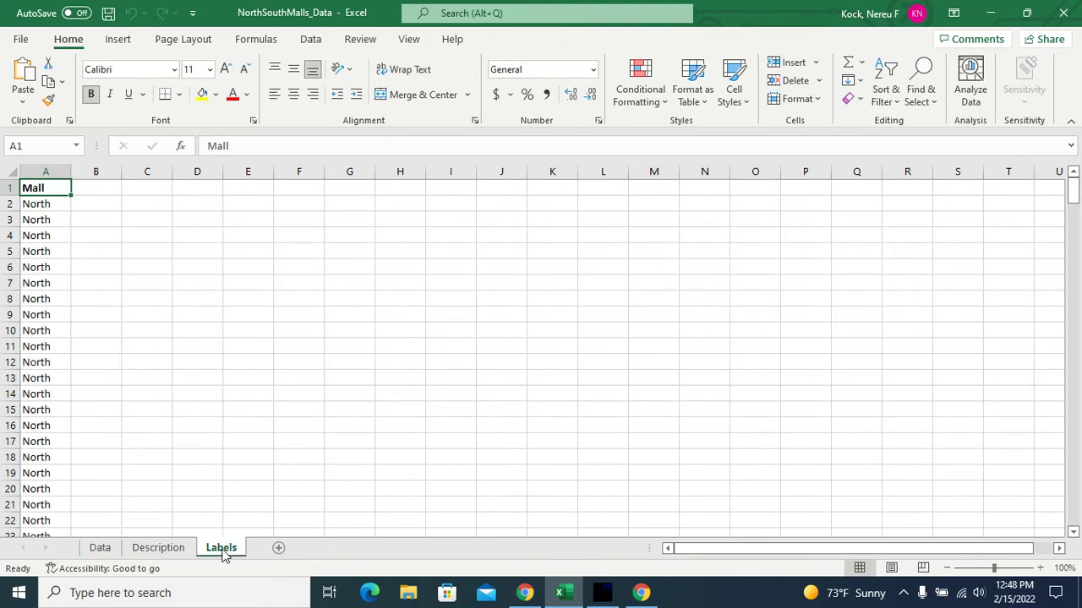
click(101, 549)
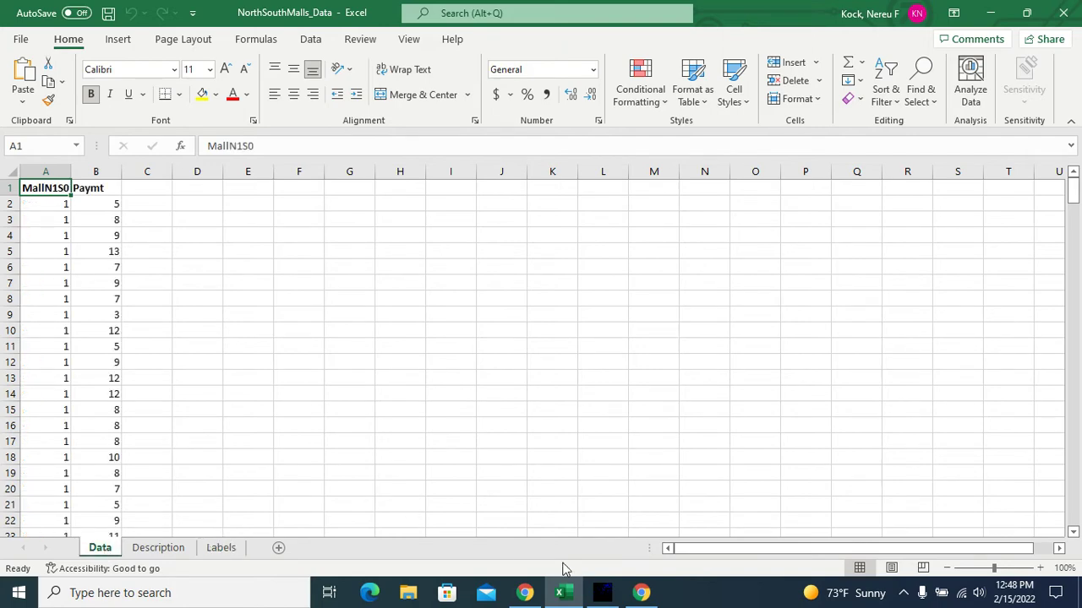
- Switch to WarpPLS and view the project's raw indicator data, closing the table after the check
click(612, 598)
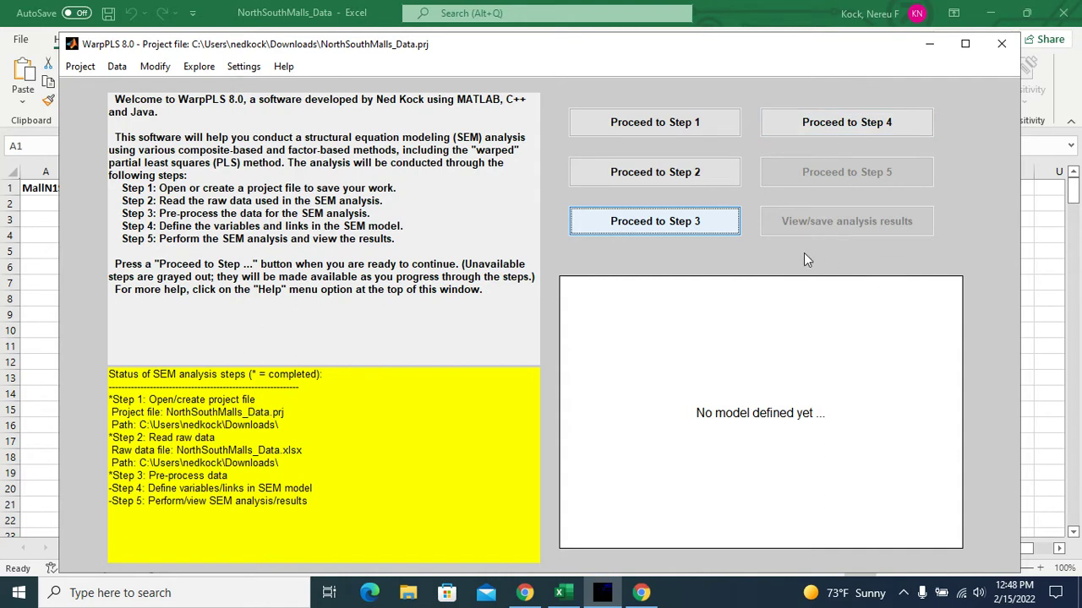
click(117, 67)
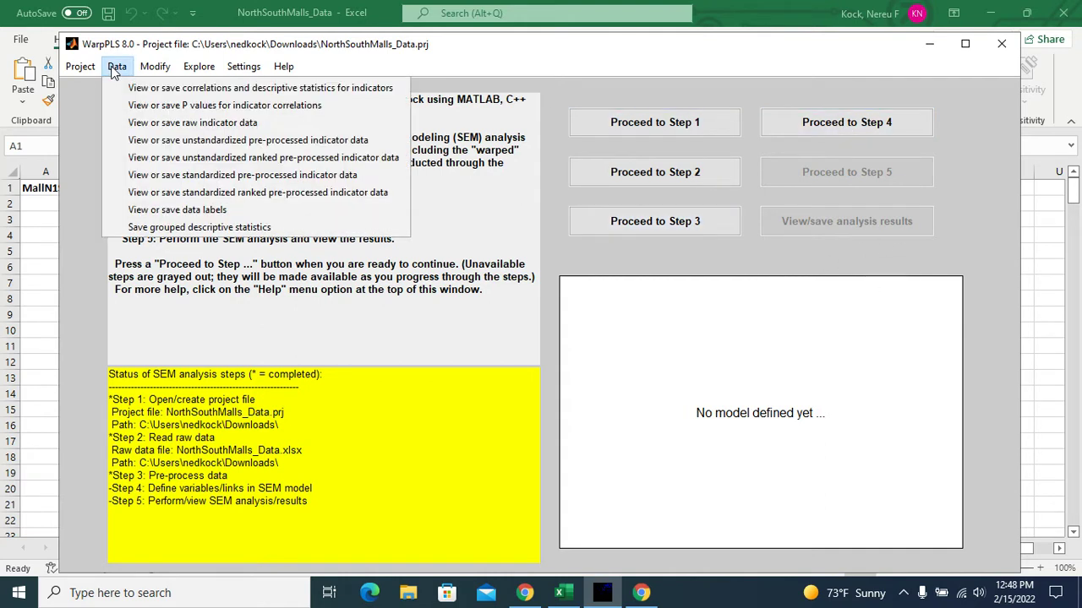
click(143, 123)
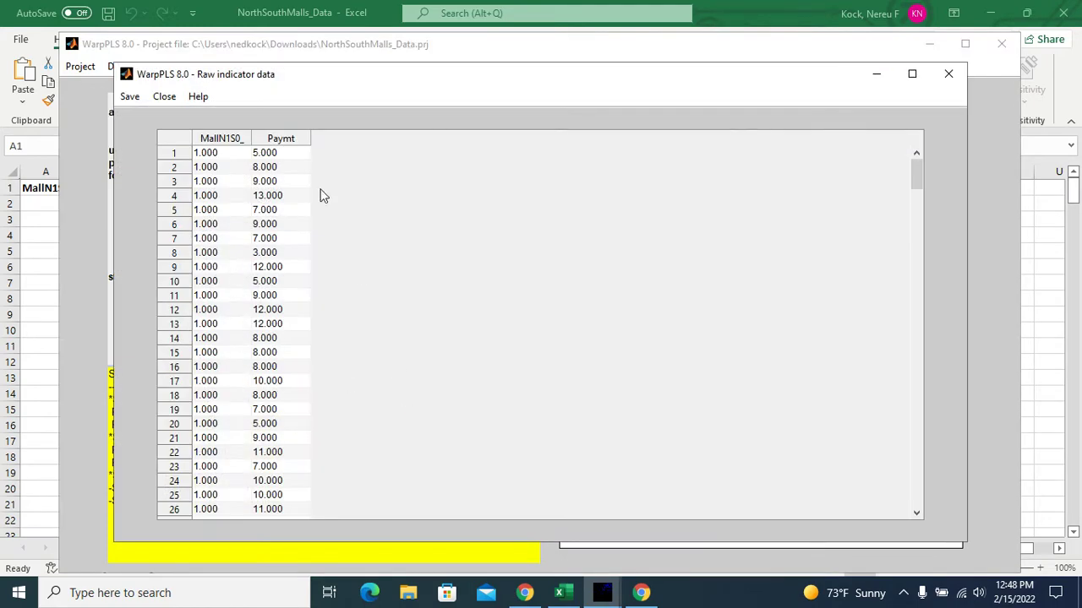
click(950, 76)
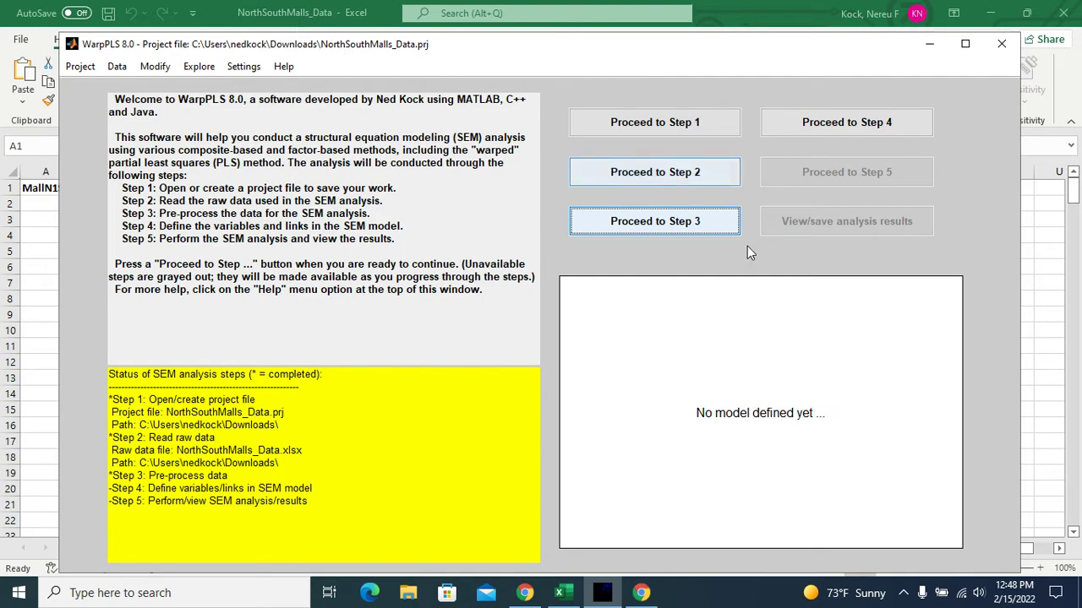
- Start defining the SEM model in Step 4 by creating and saving a reflective latent variable MallN1S0 with the MallN1S0_ indicator
click(859, 121)
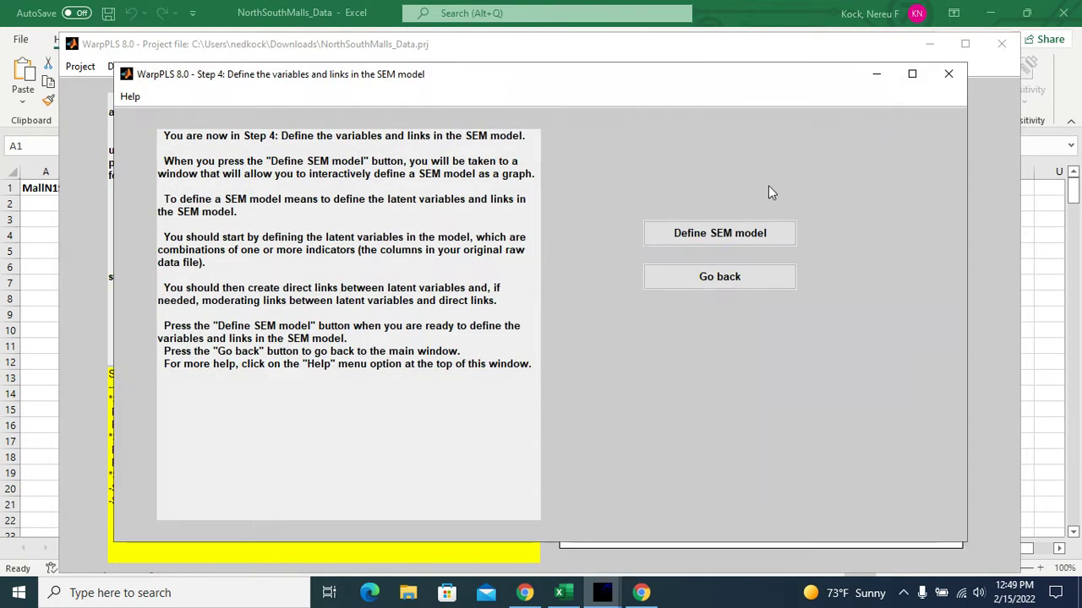
click(732, 235)
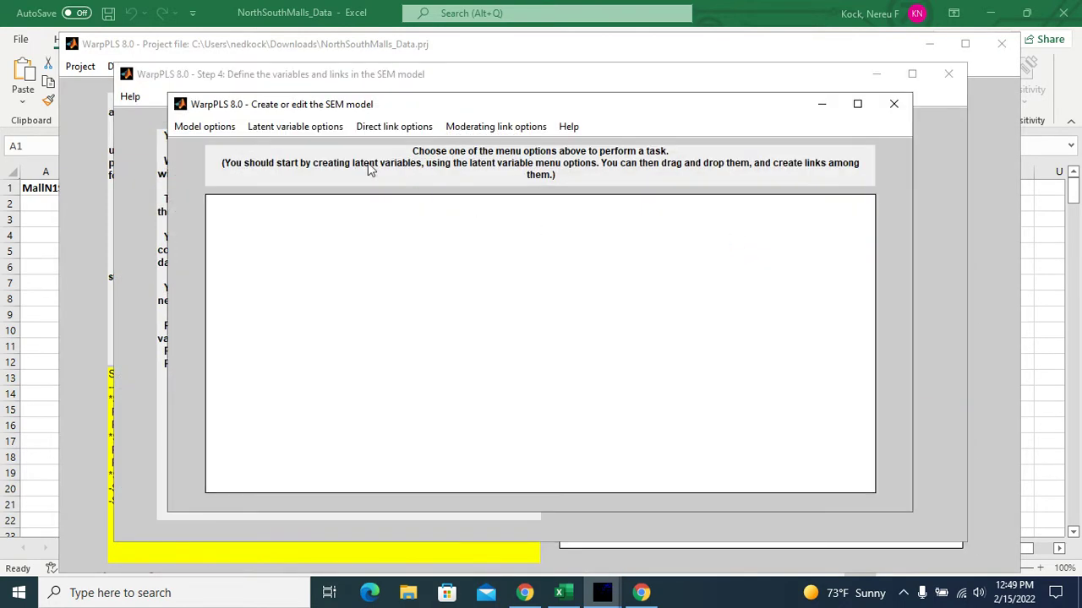
click(270, 127)
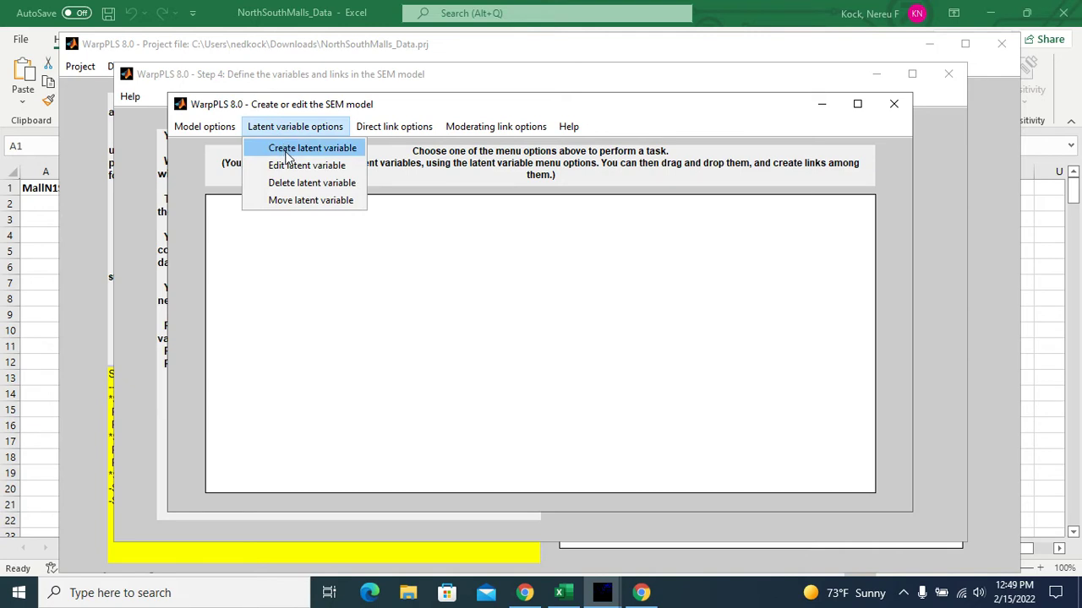
click(304, 149)
click(387, 308)
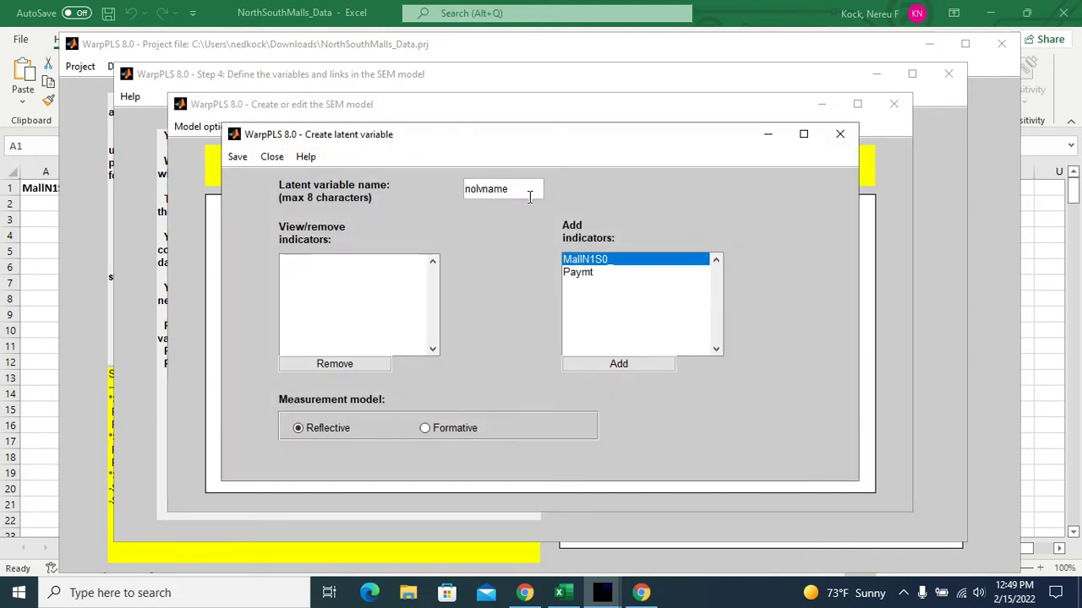
double_click(486, 190)
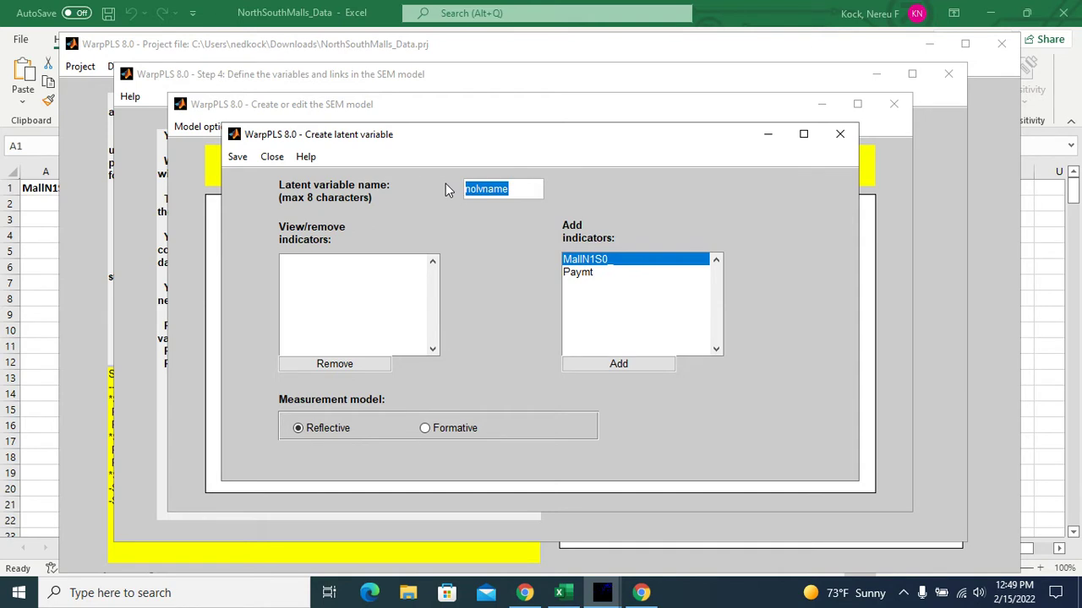
text(M)
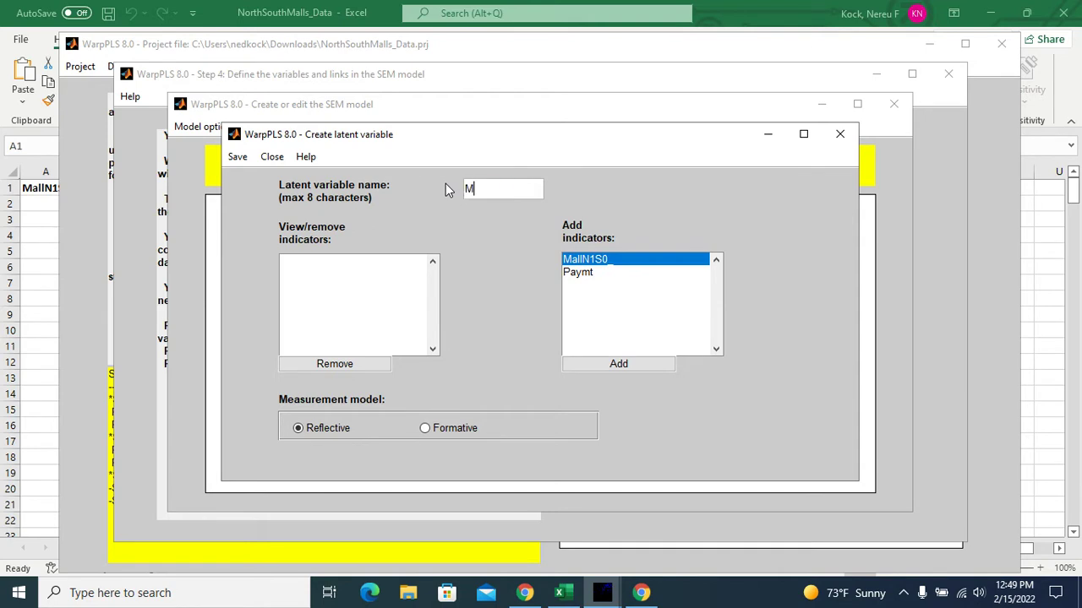
text(allN1S0)
click(629, 365)
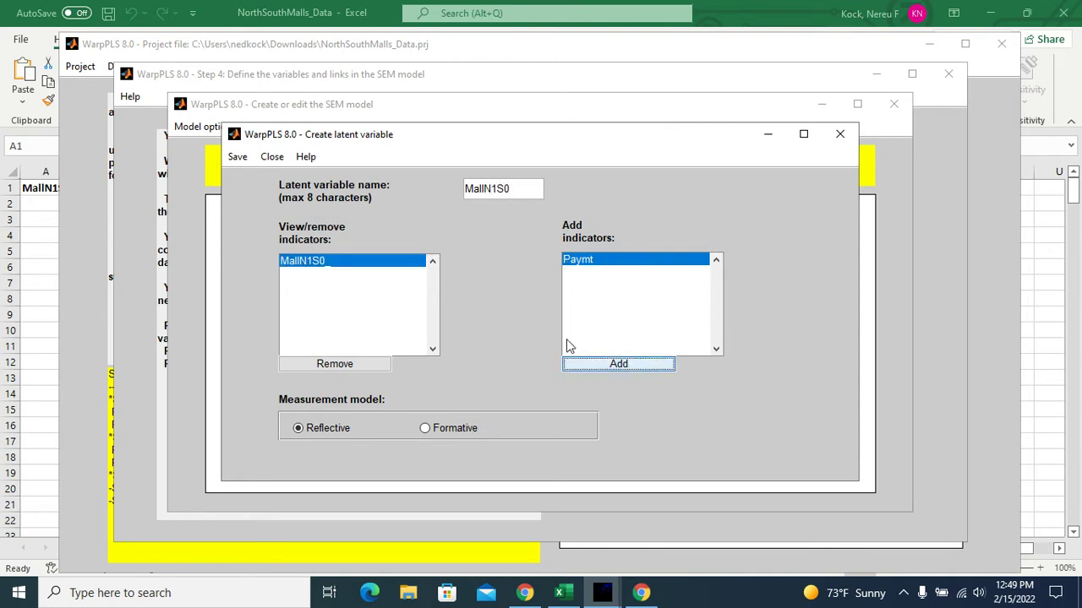
click(238, 157)
click(253, 177)
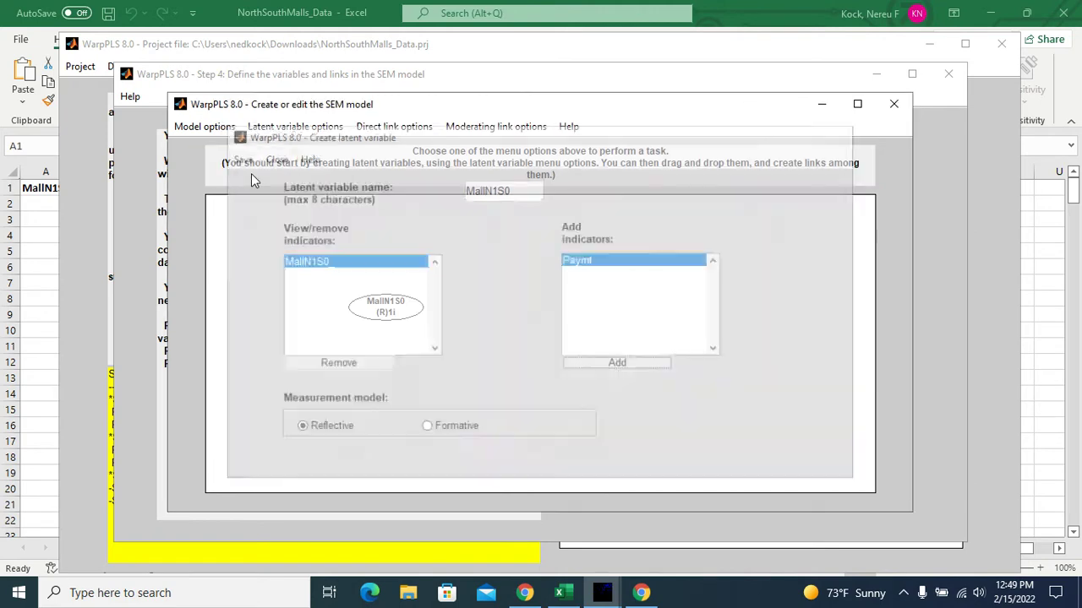
- Create a second reflective latent variable named Paymt to the right of MallN1S0, add the Paymt indicator and save its settings
click(295, 129)
click(314, 150)
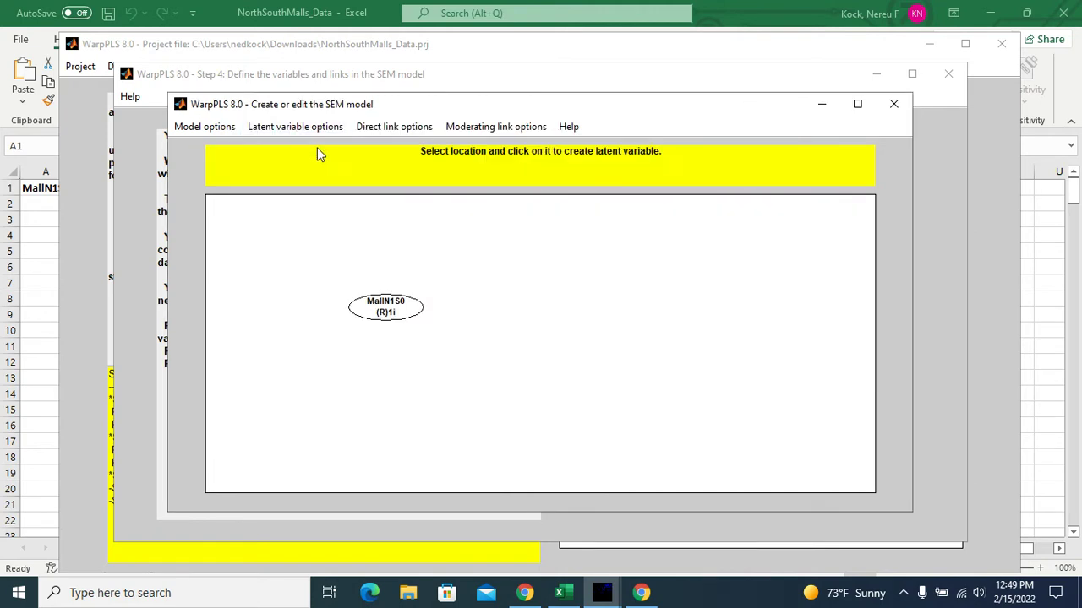
click(597, 320)
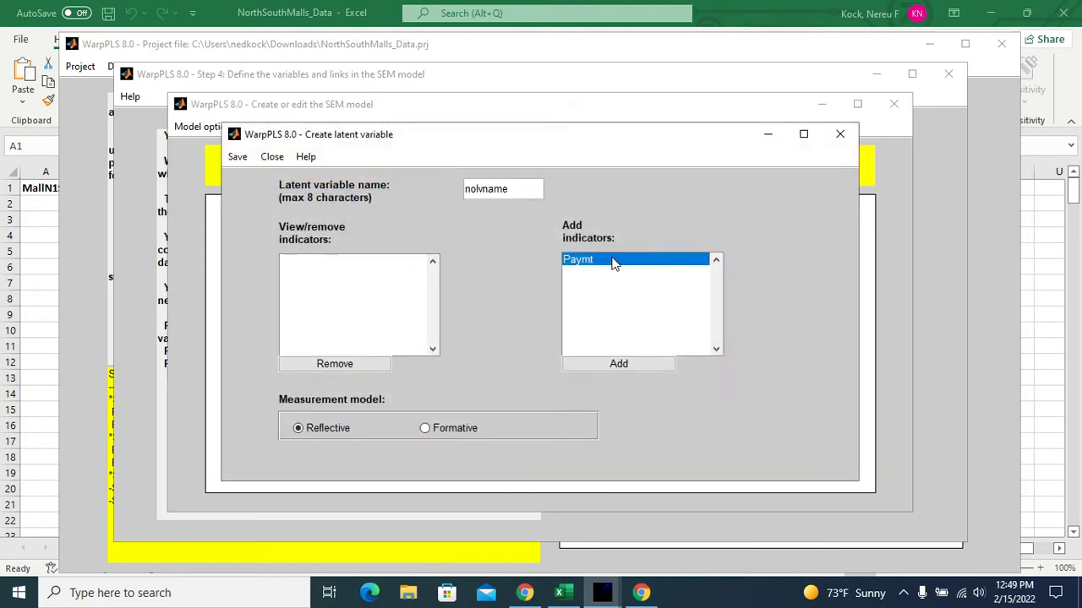
drag(533, 188, 465, 179)
text(P)
text(aymen)
key(BackSpace)
key(BackSpace)
text(t)
click(629, 367)
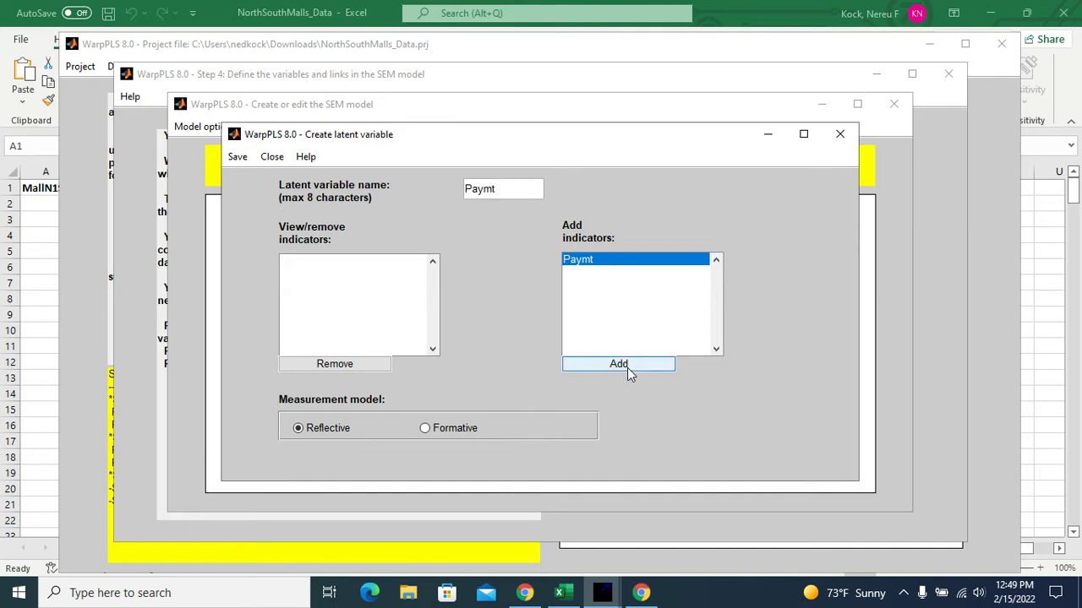
click(232, 159)
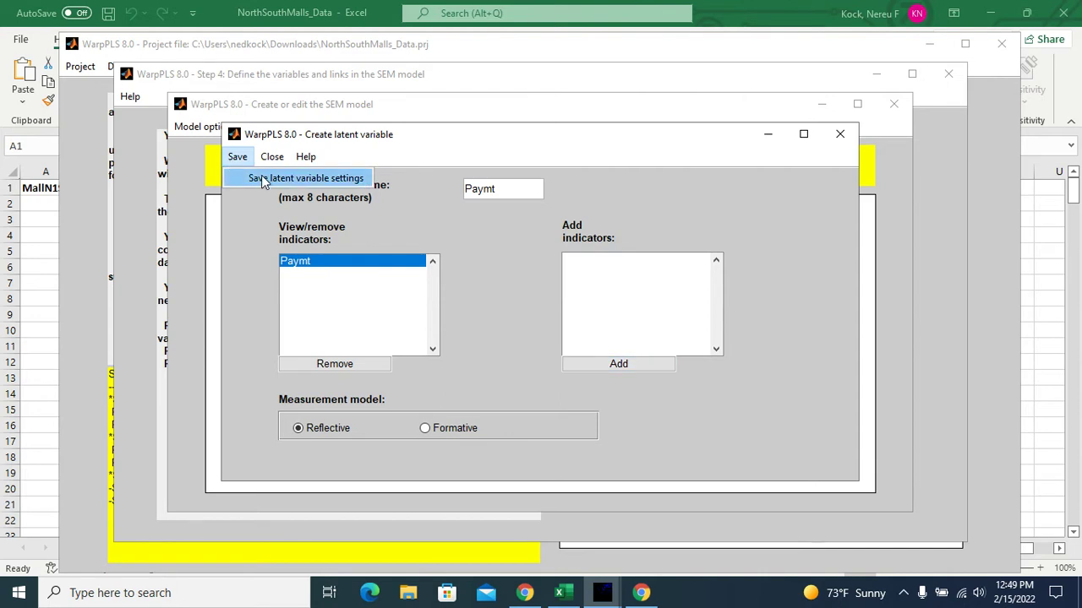
click(261, 175)
- Create a direct link from MallN1S0 to Paymt and move the Paymt variable level with MallN1S0
click(377, 128)
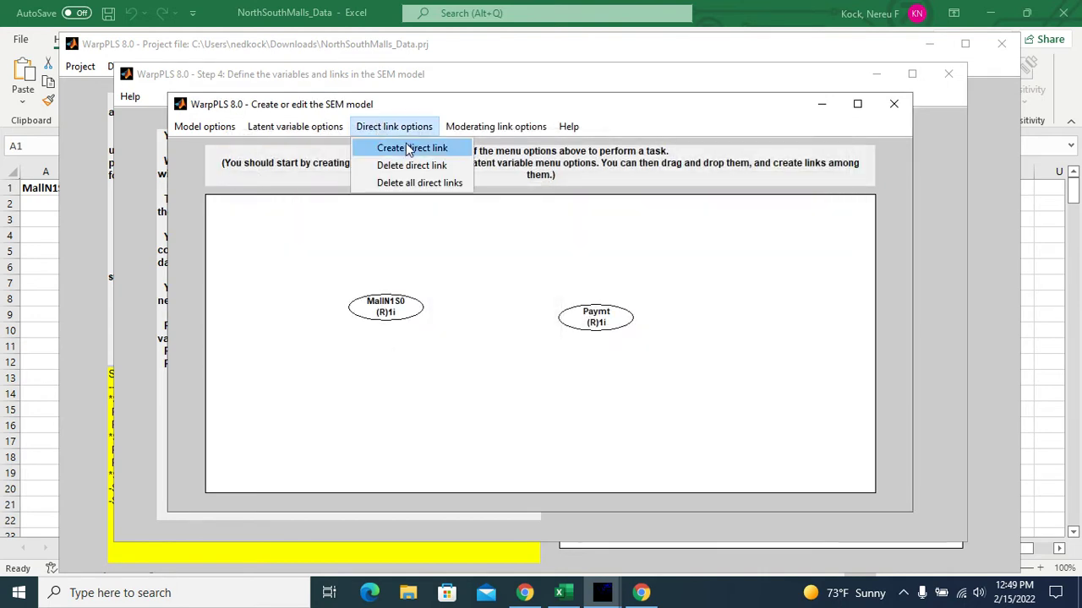
click(411, 148)
click(409, 304)
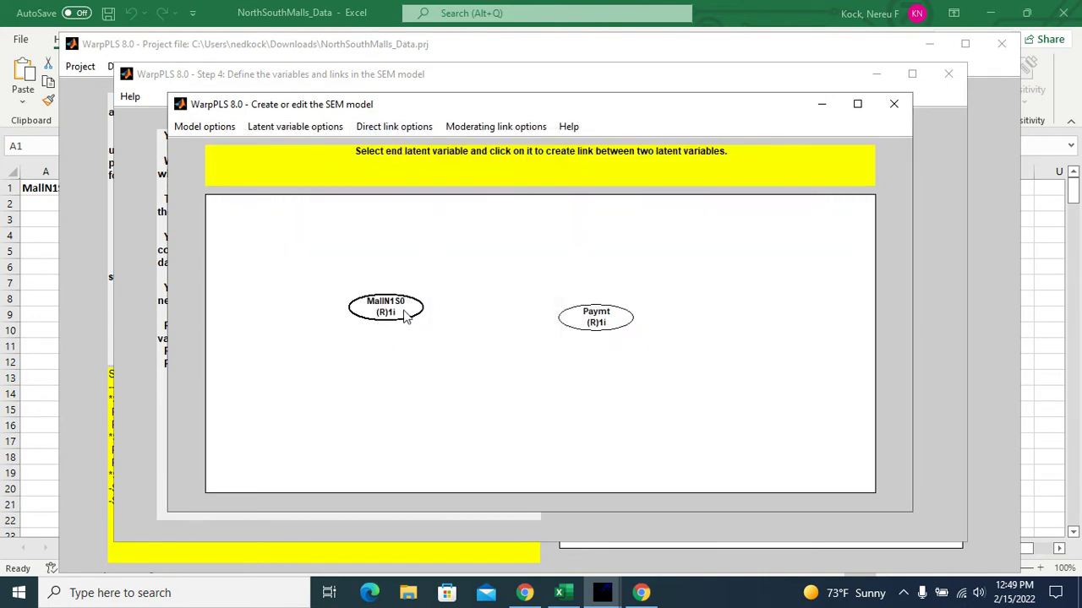
click(605, 319)
drag(614, 319, 616, 312)
- Centralize the model graph, then save the SEM model and close the model editor
click(205, 127)
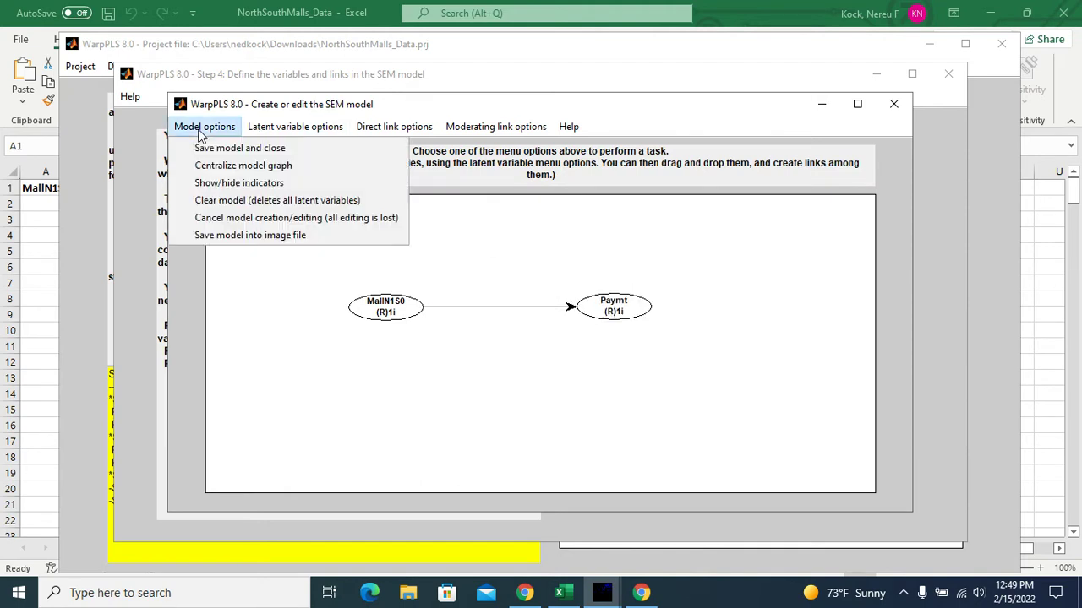
click(216, 175)
click(211, 127)
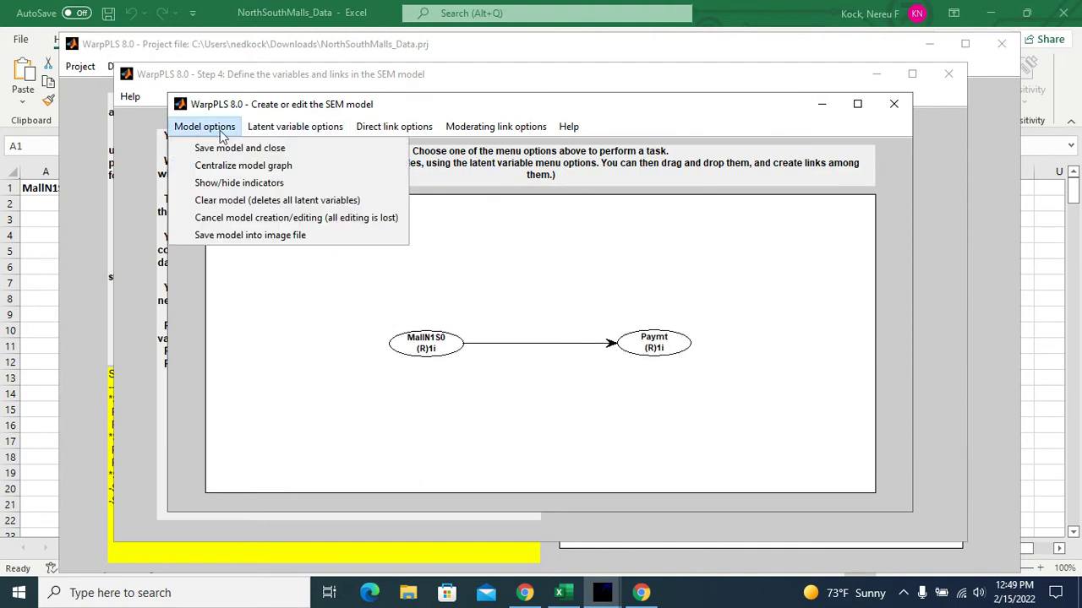
click(223, 148)
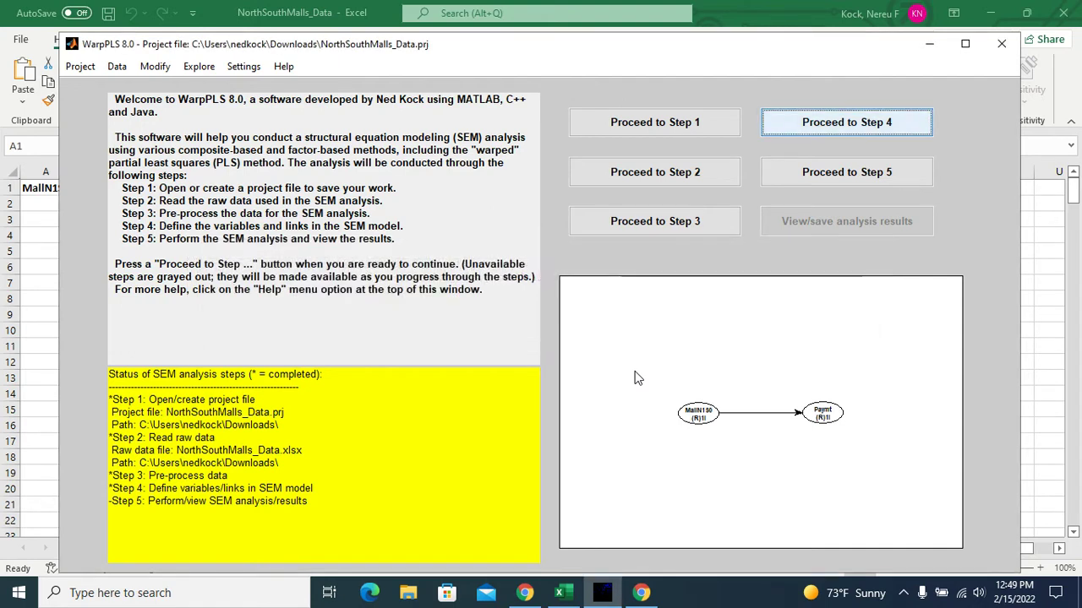
- Set the general settings to the Linear default inner model algorithm and the Robust Path Analysis outer model algorithm, and save them
click(240, 69)
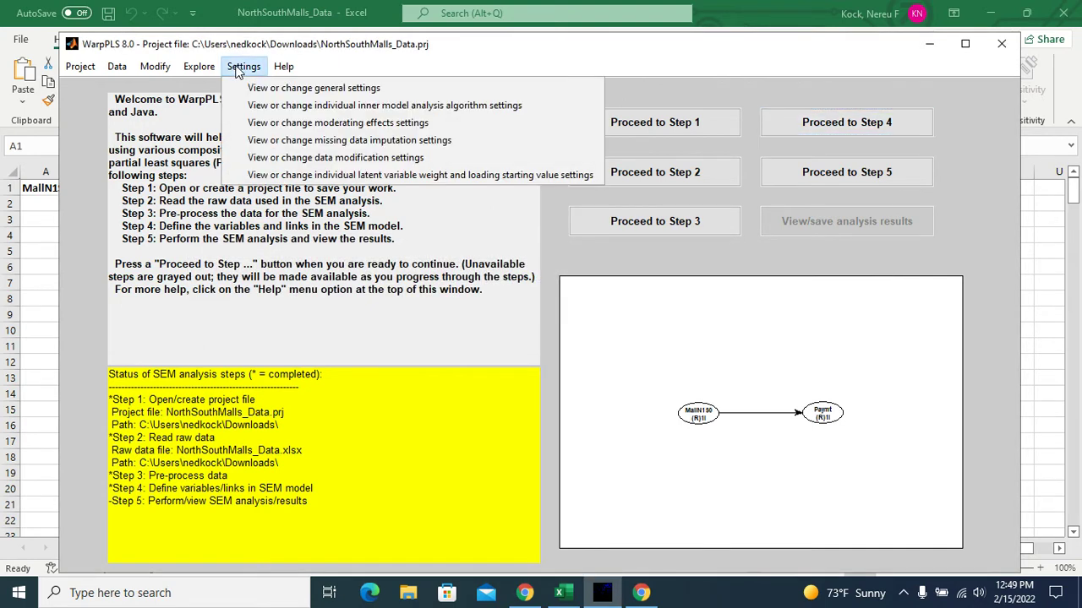
click(309, 89)
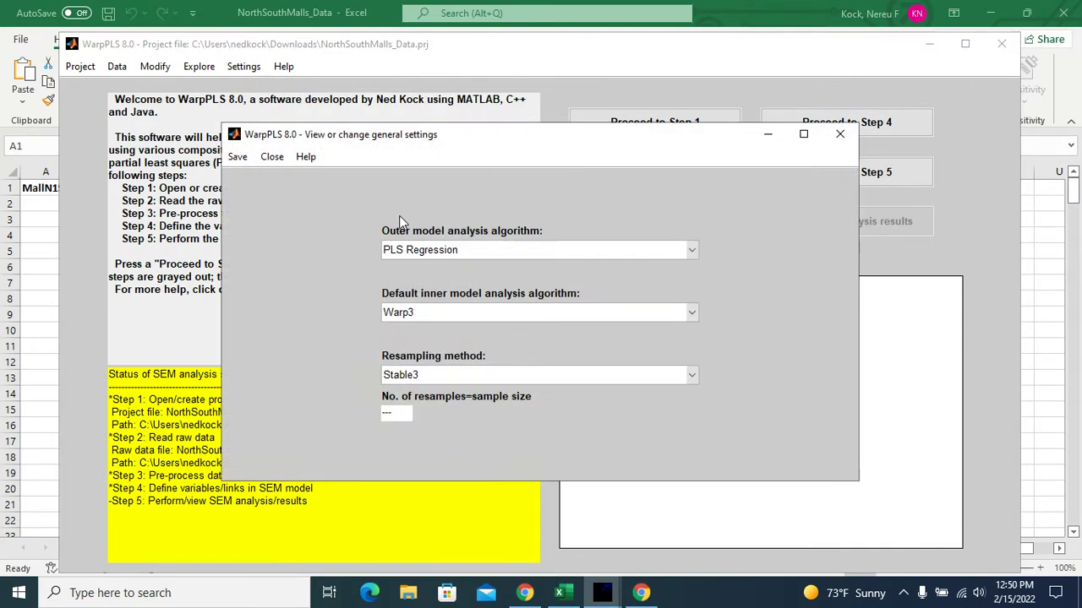
click(693, 312)
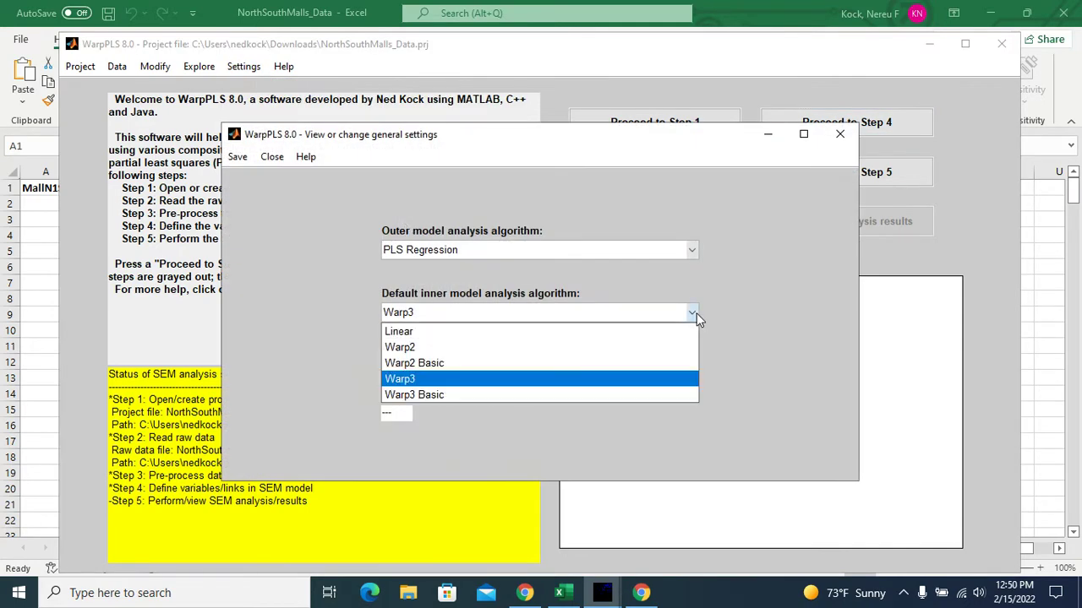
click(583, 335)
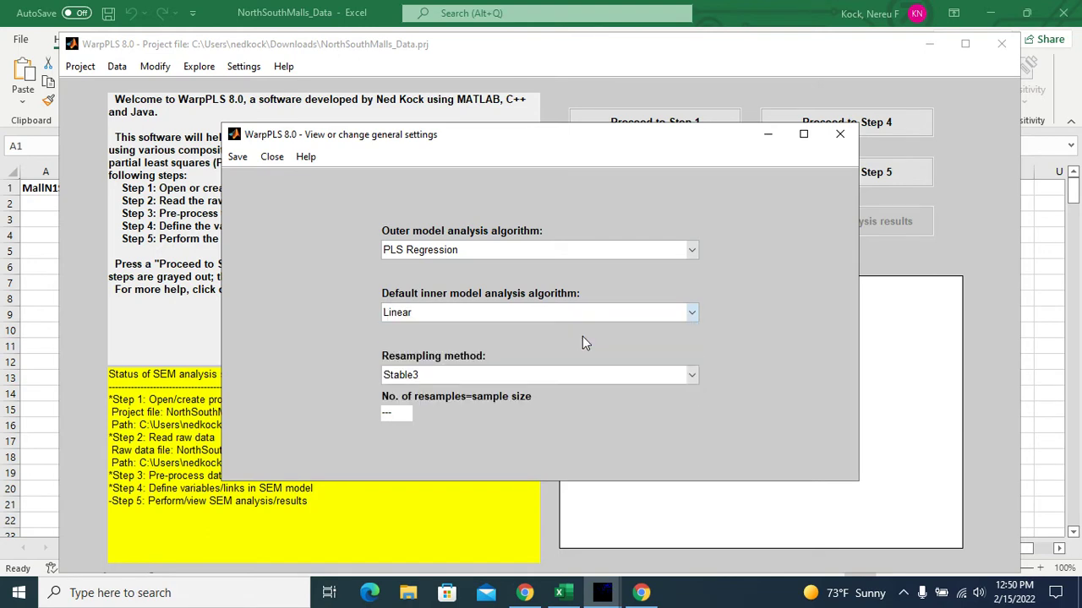
click(693, 250)
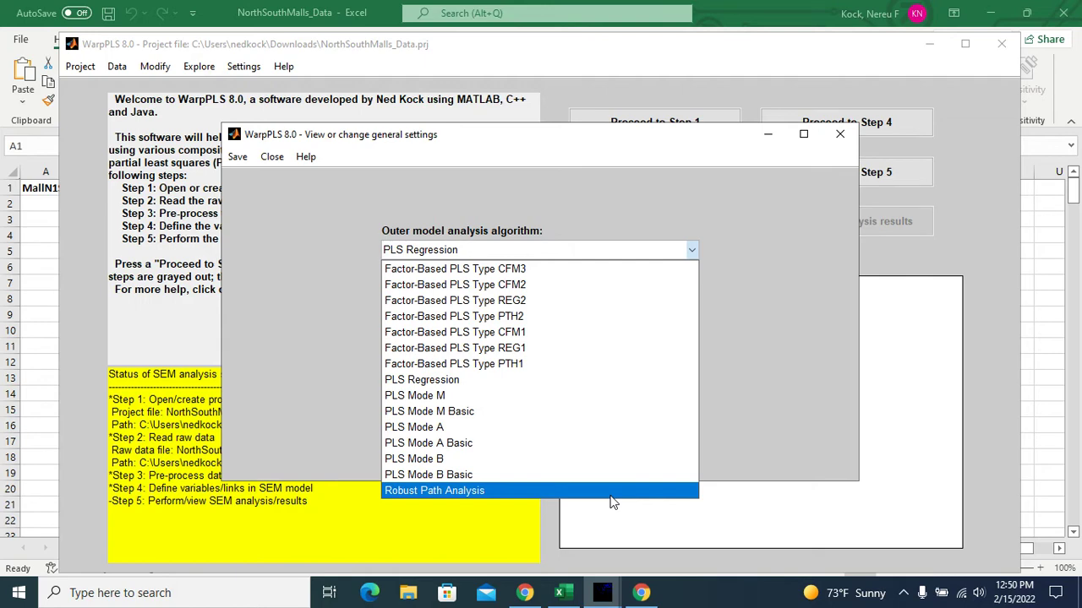
click(610, 495)
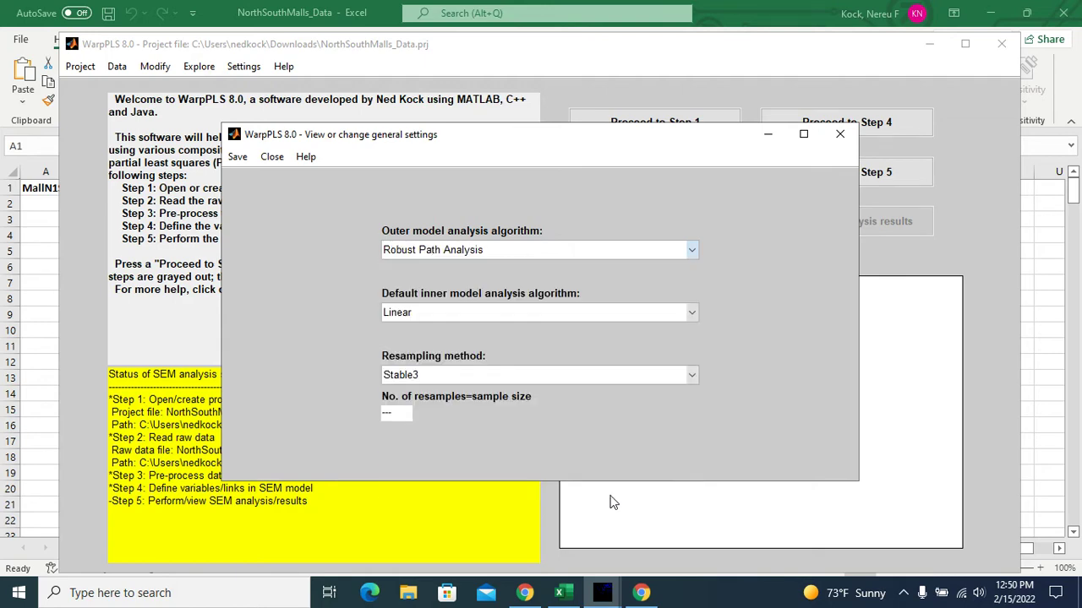
click(238, 157)
click(250, 175)
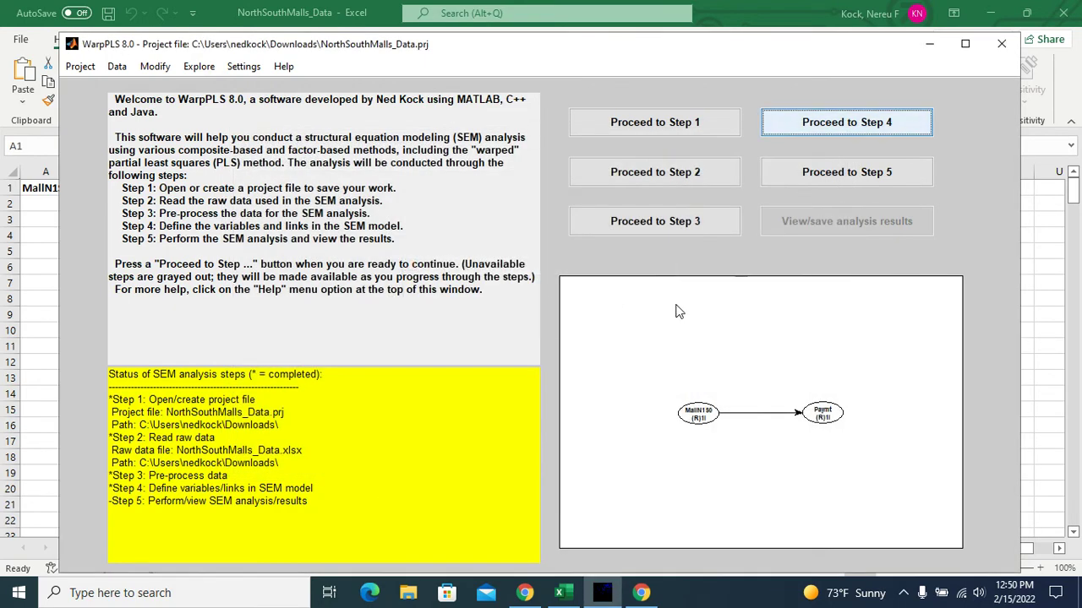
- Perform the SEM analysis in Step 5, view the resulting model graph and close the results window
click(843, 173)
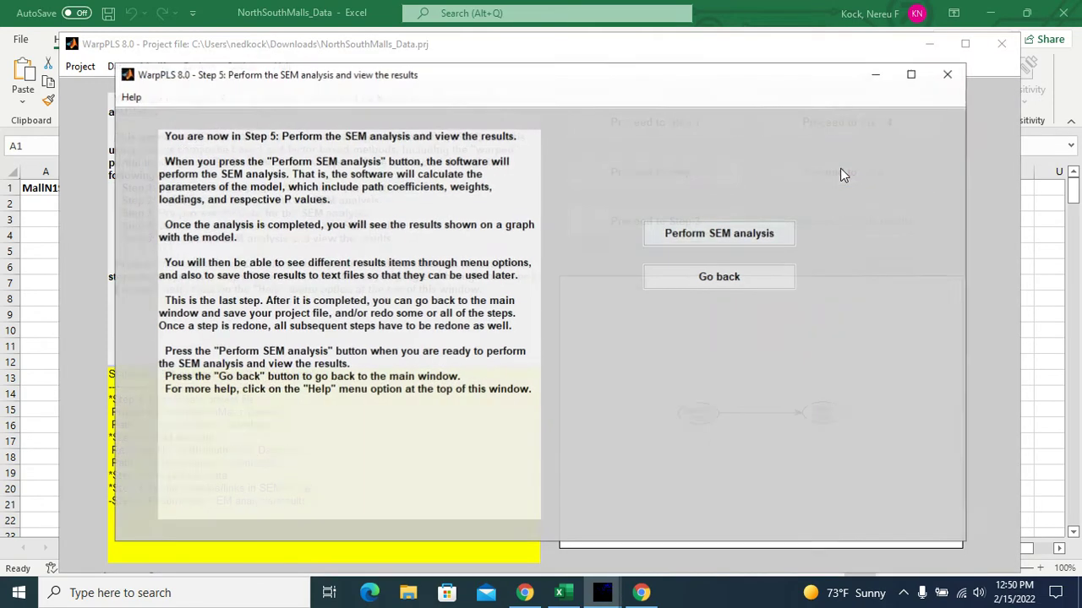
click(744, 240)
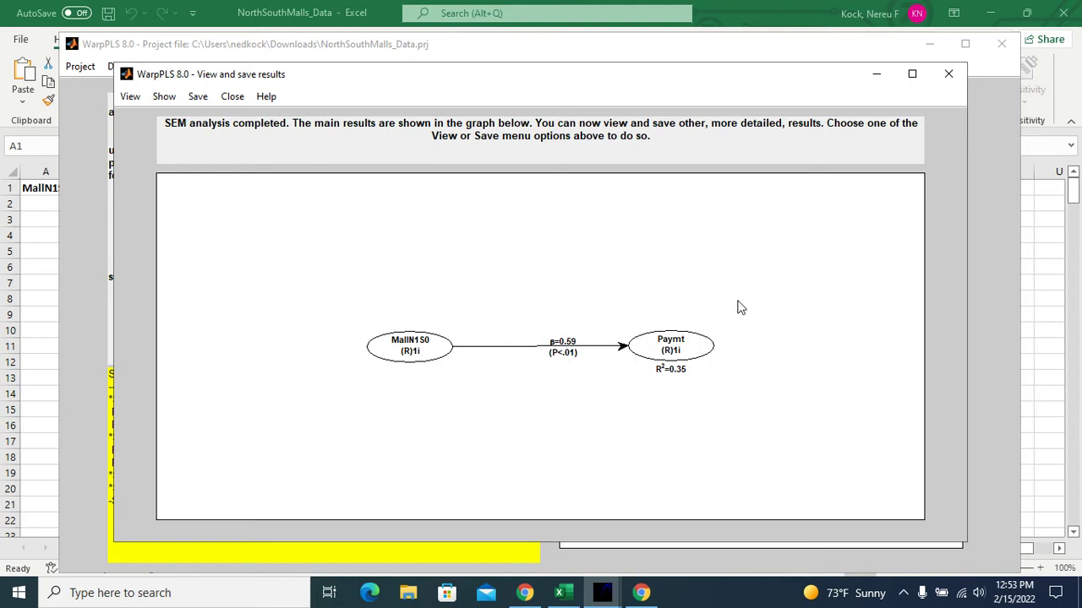
click(948, 75)
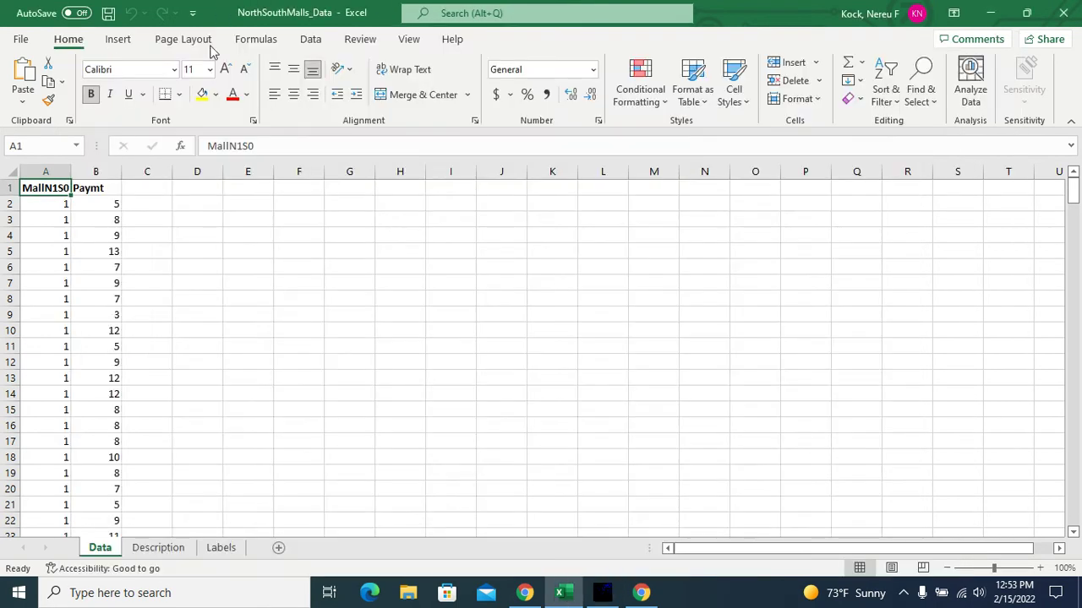
- Review the kiosk location and hot dog price questions on the Description sheet of the NorthSouthMalls_Data workbook in Excel
click(158, 548)
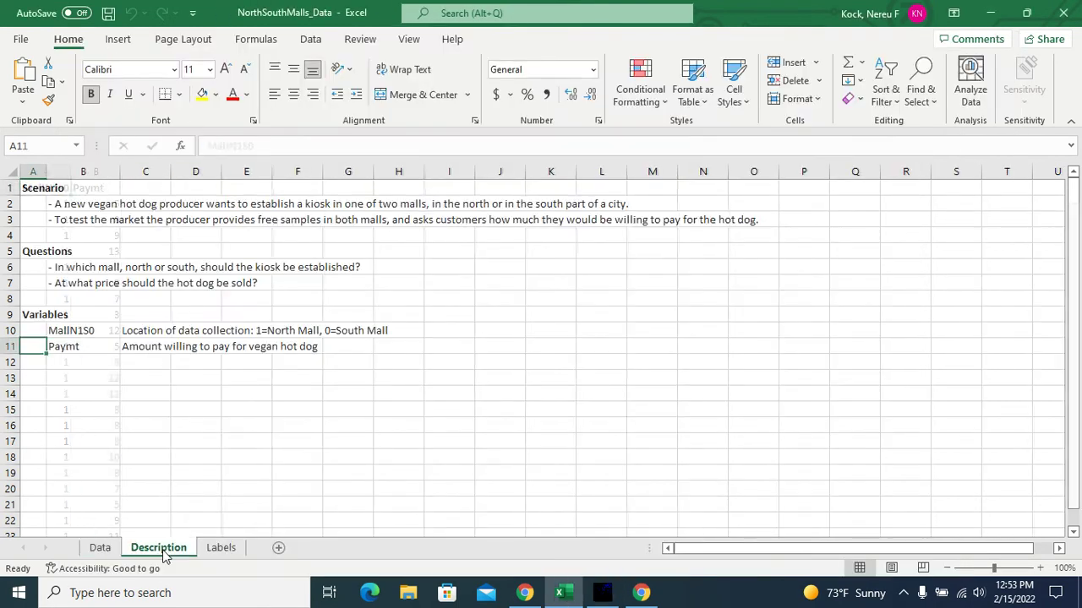
key(Up)
key(Up)
key(Up)
key(Up)
key(Up)
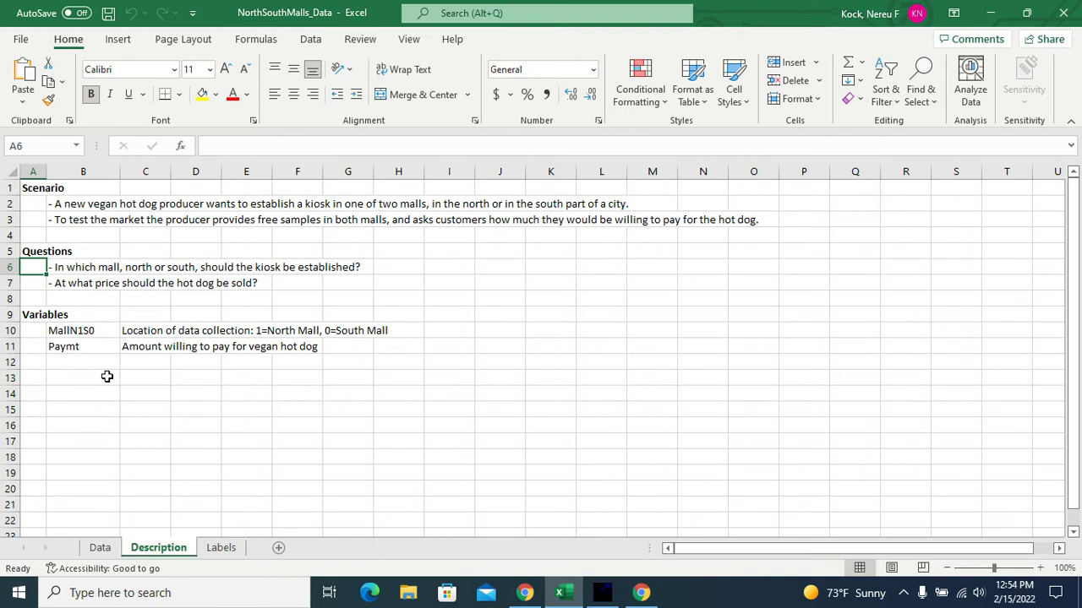
key(Down)
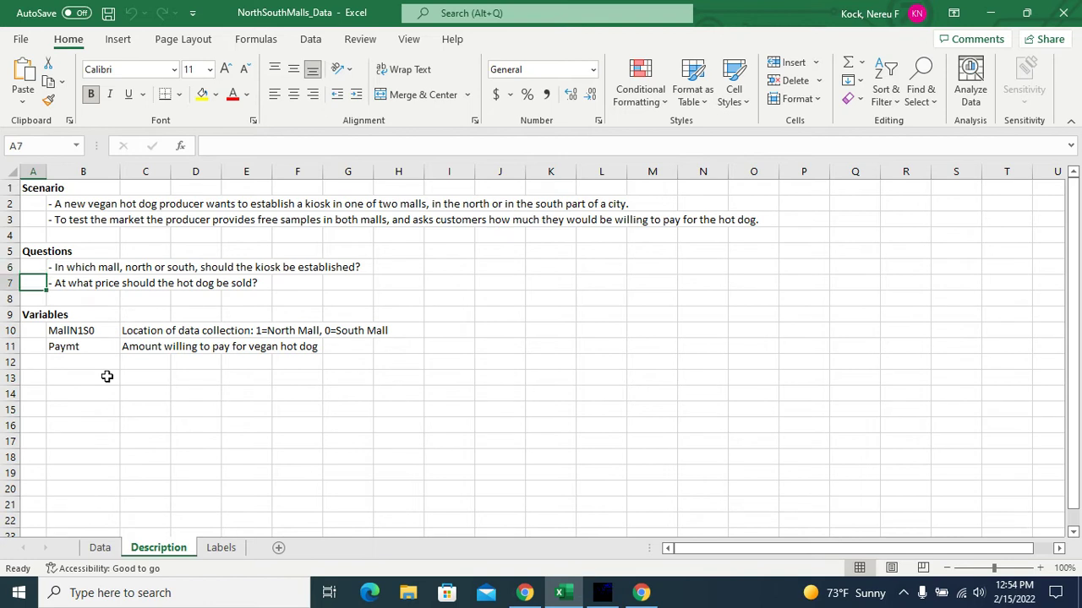
- Switch to WarpPLS, view the correlations and descriptive statistics for indicators, and review Paymt's mean, SD, minimum, maximum and median
click(602, 592)
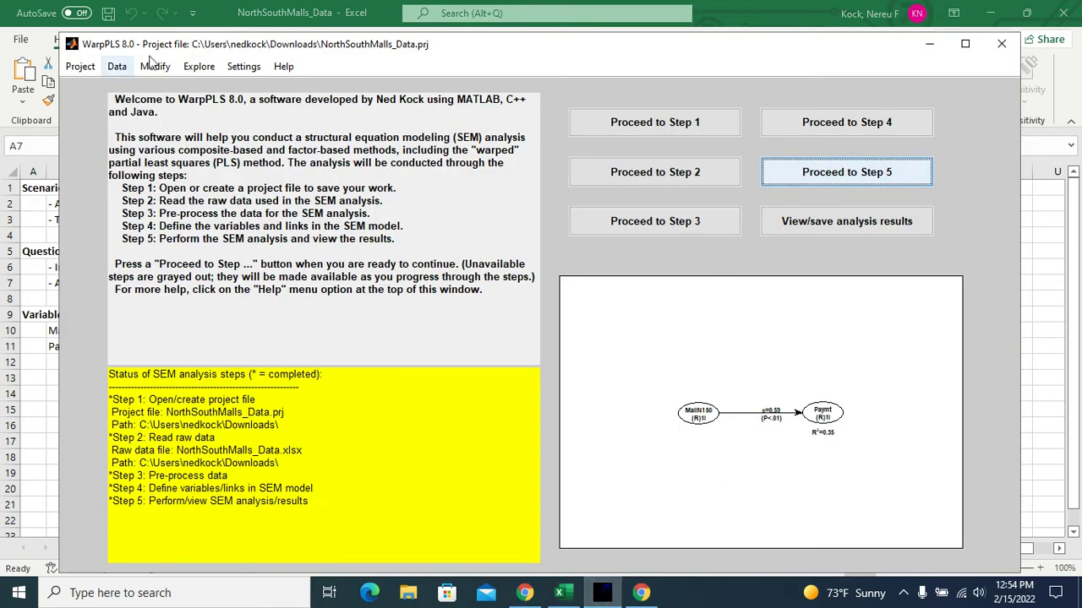
click(118, 66)
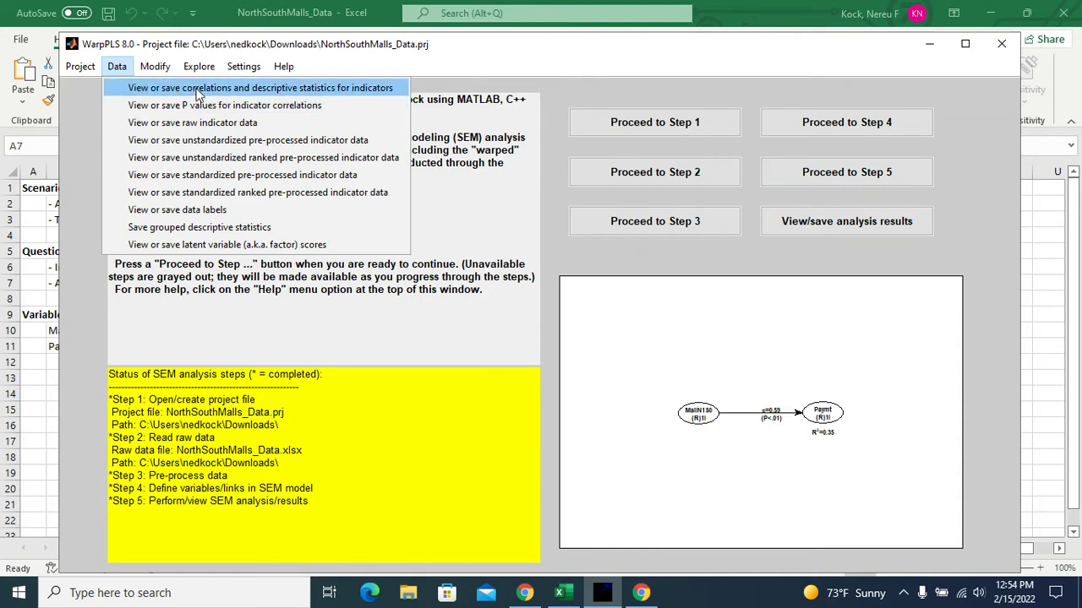
click(200, 90)
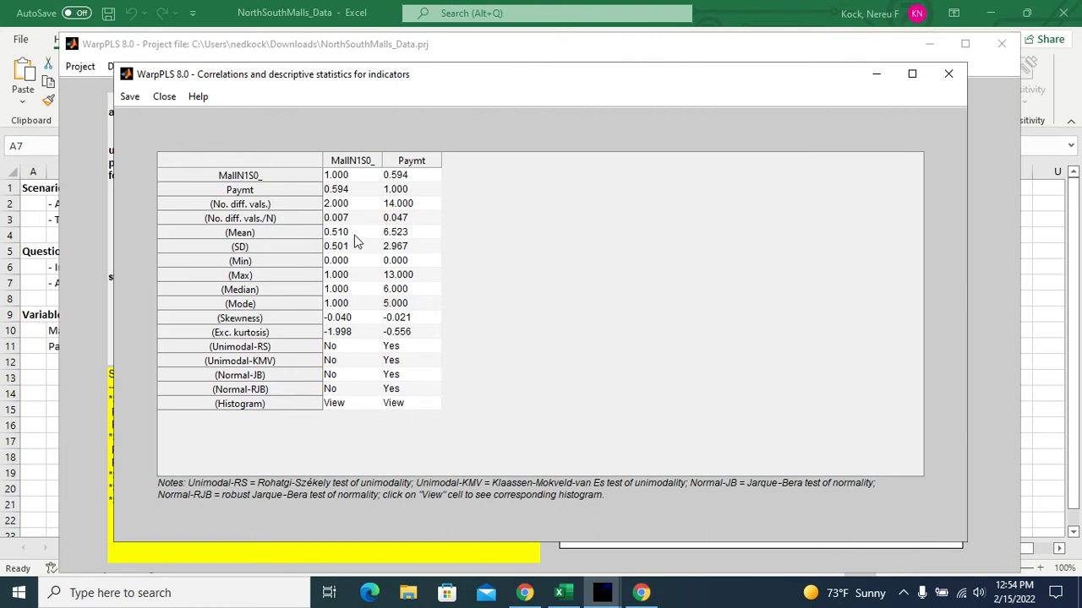
click(403, 233)
key(Down)
key(Down)
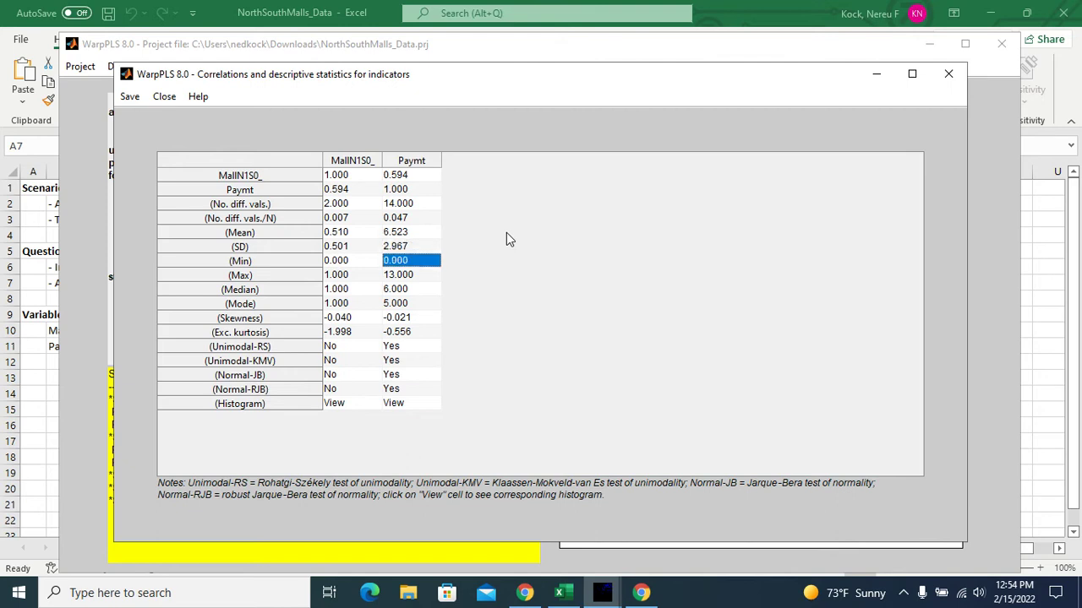
key(Down)
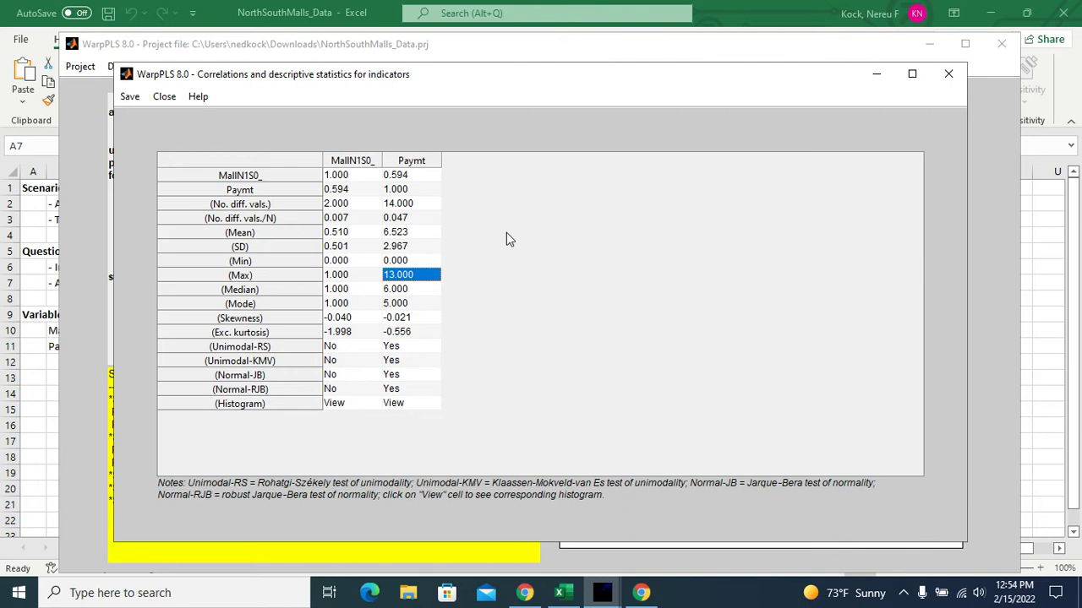
key(Down)
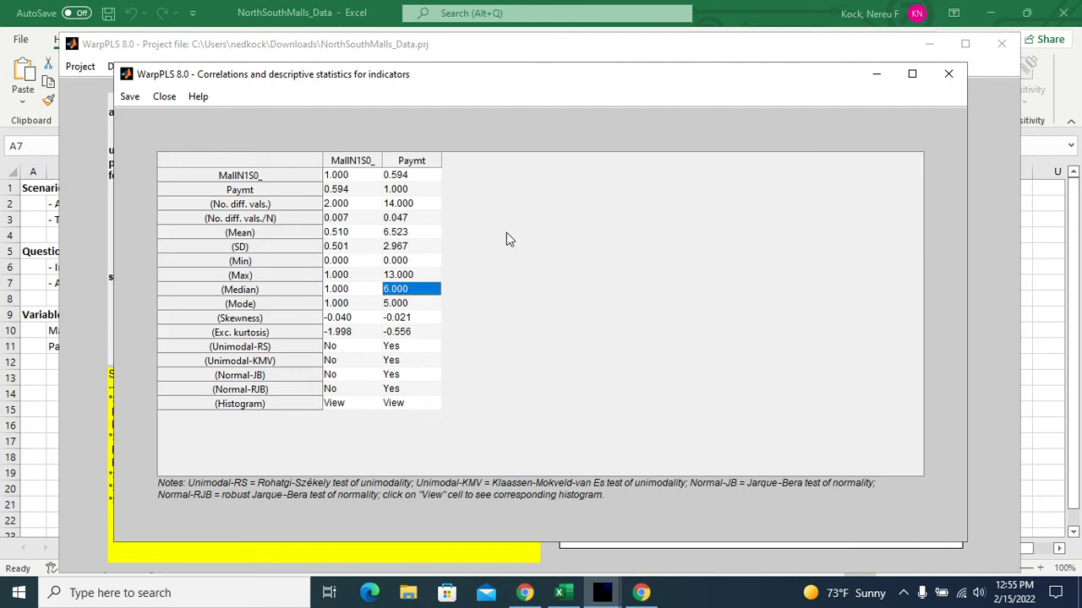
key(Up)
key(Up)
key(Up)
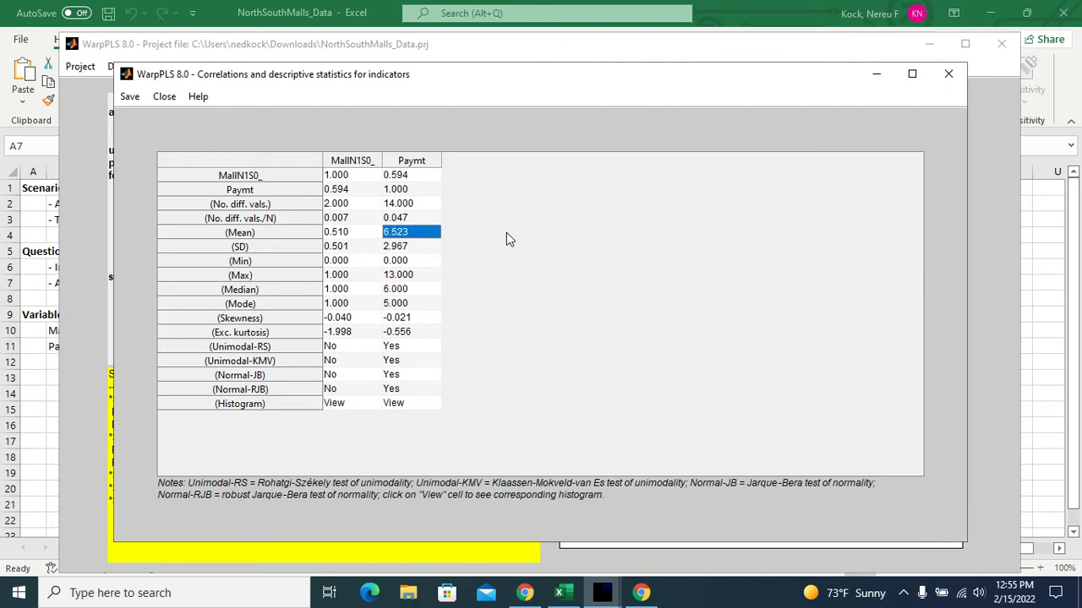
- Go through the rest of Paymt's statistics, from the mode and skewness to the unimodality and normality tests
key(Down)
key(Down)
key(Down)
key(Down)
key(Down)
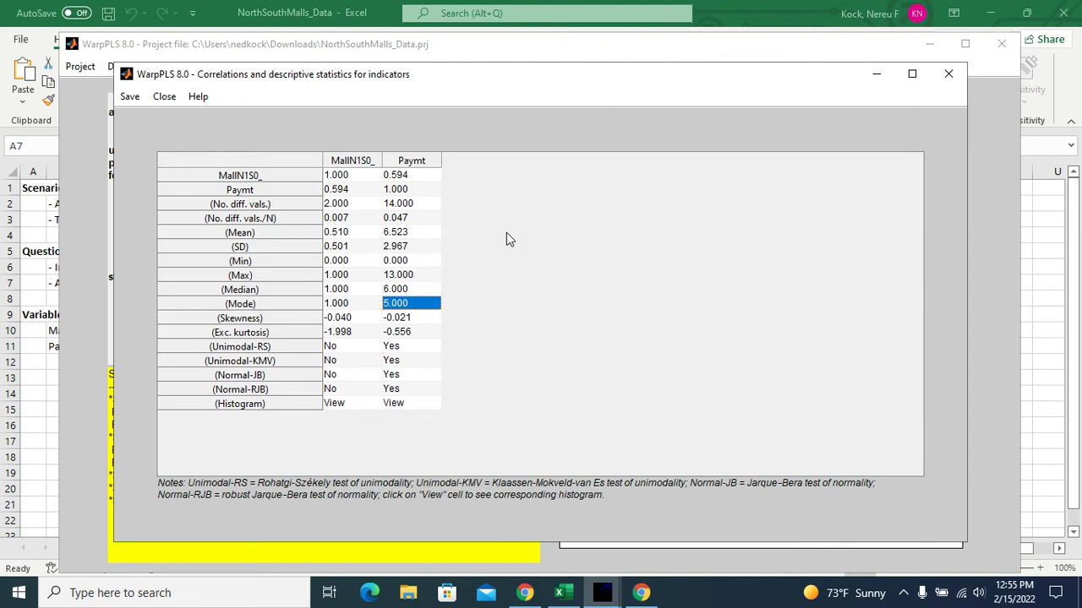
key(Down)
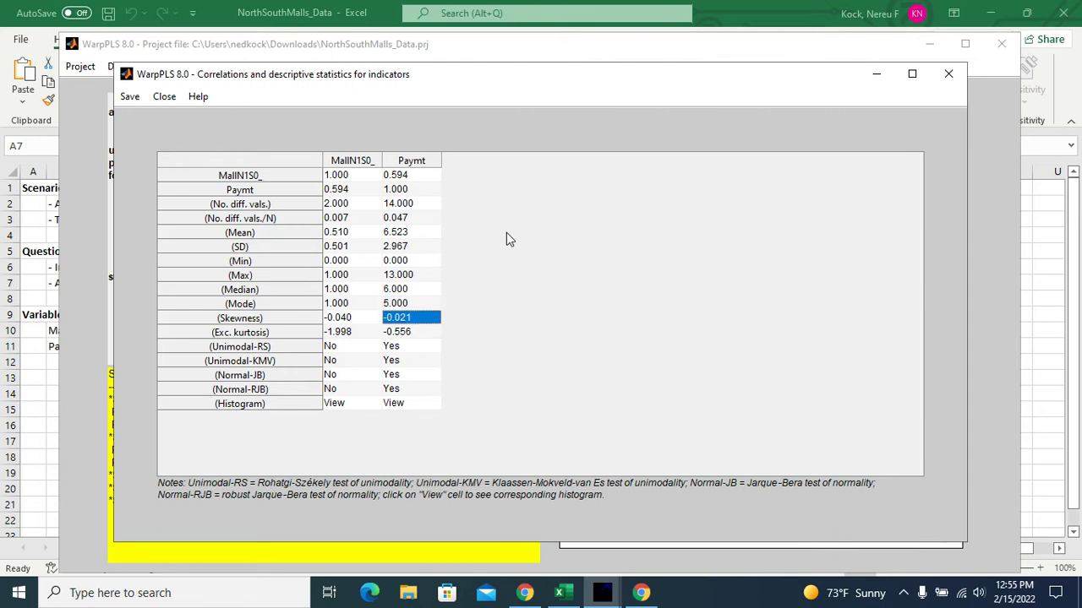
key(Down)
key(Down)
key(Down)
key(Down)
key(Down)
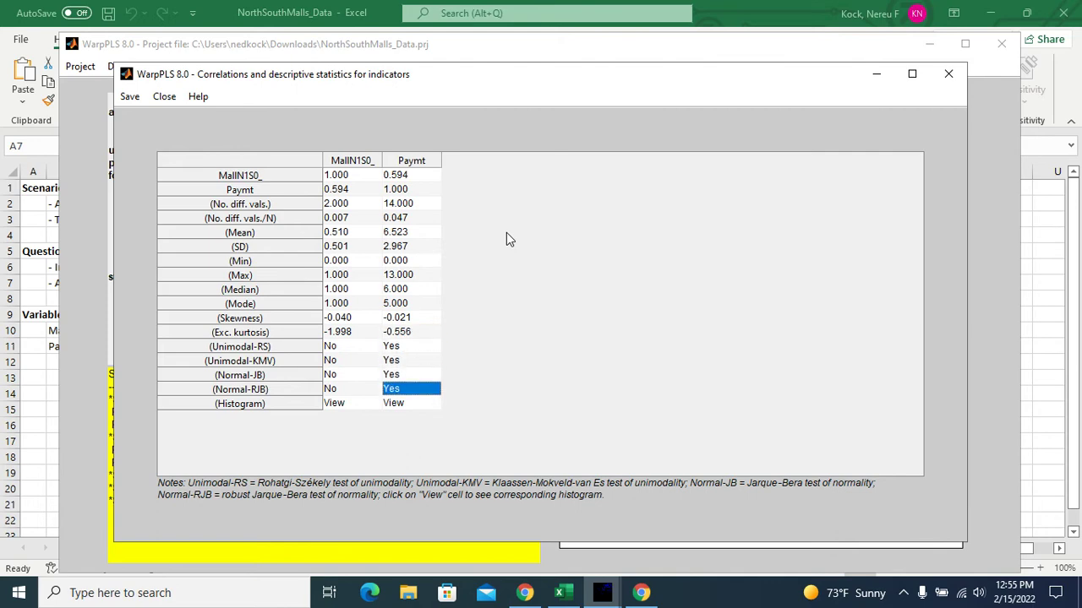
- View the Paymt histogram, close it, and compare the unimodality and normality test results of Paymt and MallN1S0_
click(396, 406)
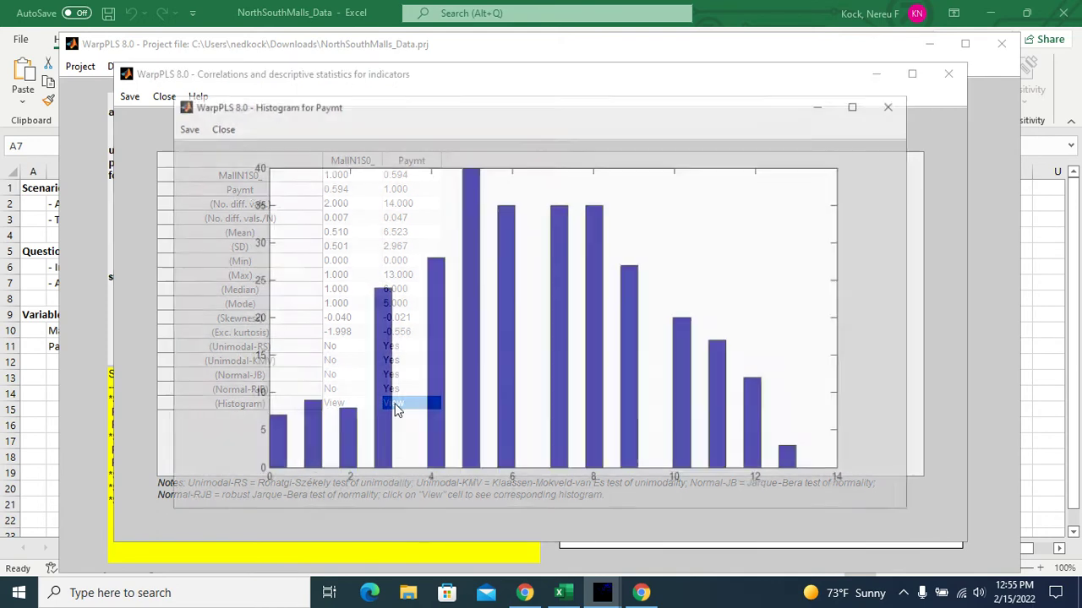
click(894, 105)
click(411, 349)
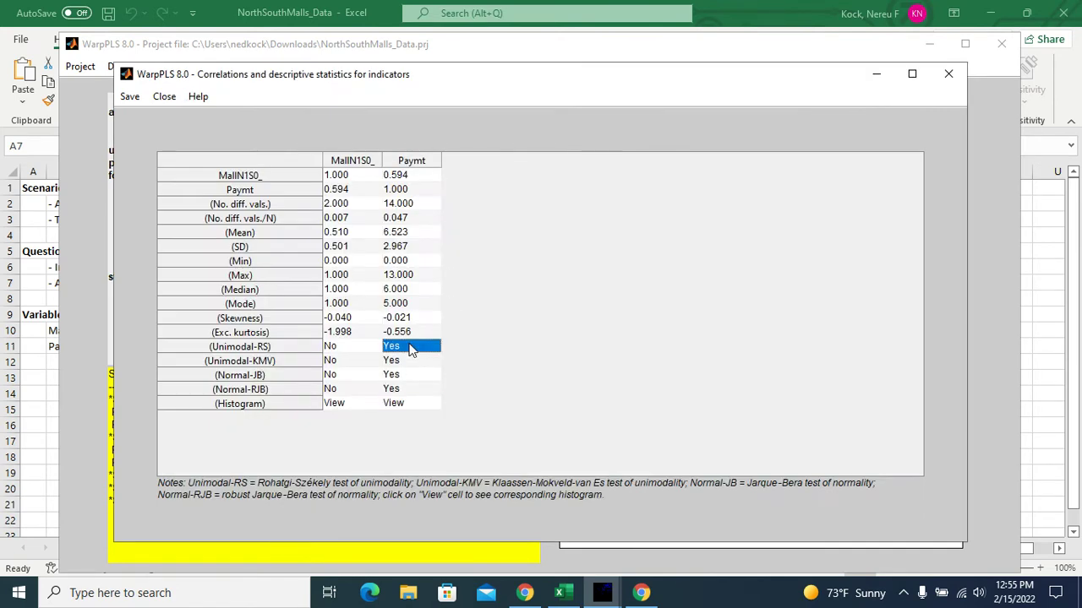
key(Down)
key(Down)
key(Down)
key(Up)
key(Left)
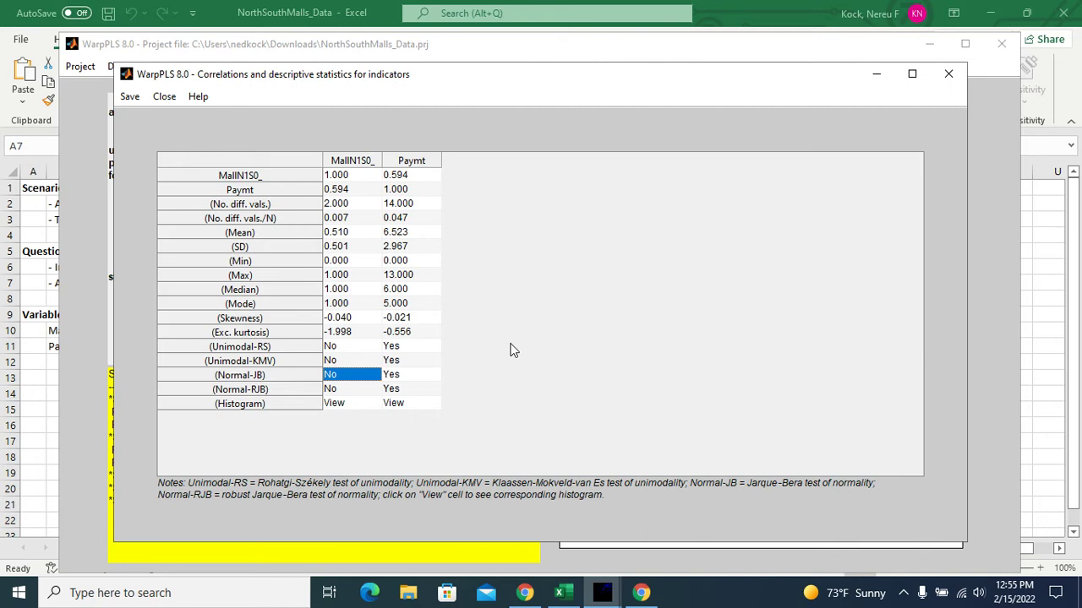
key(Right)
key(Down)
key(Up)
key(Up)
key(Up)
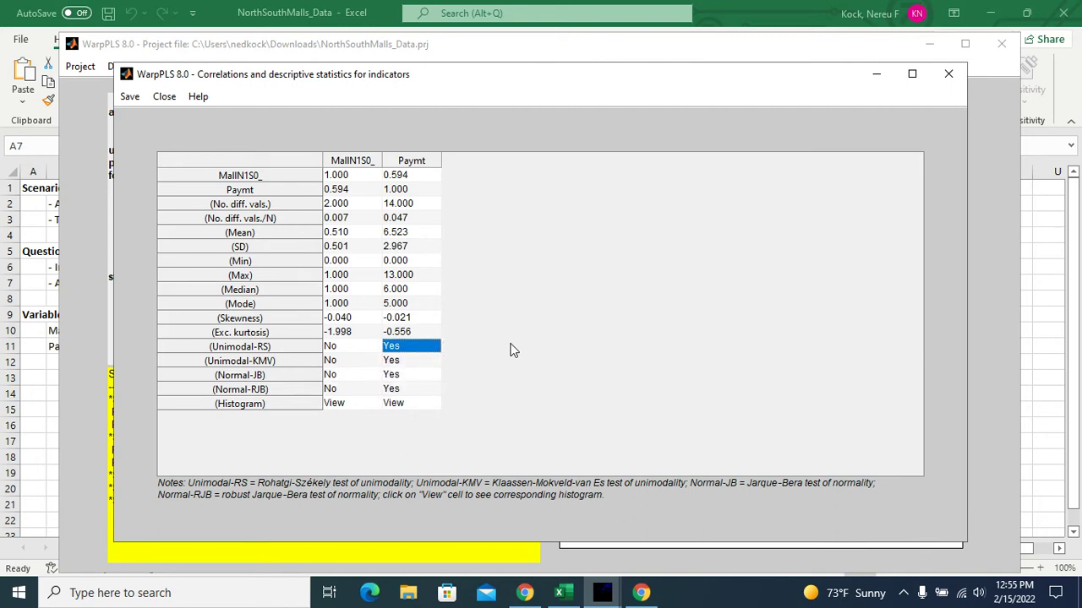
- Examine Paymt's mean alongside its SD and median, highlighting the range of statistics from mean to median
key(Up)
key(Up)
key(Up)
key(Up)
key(Up)
key(Up)
key(Up)
key(Up)
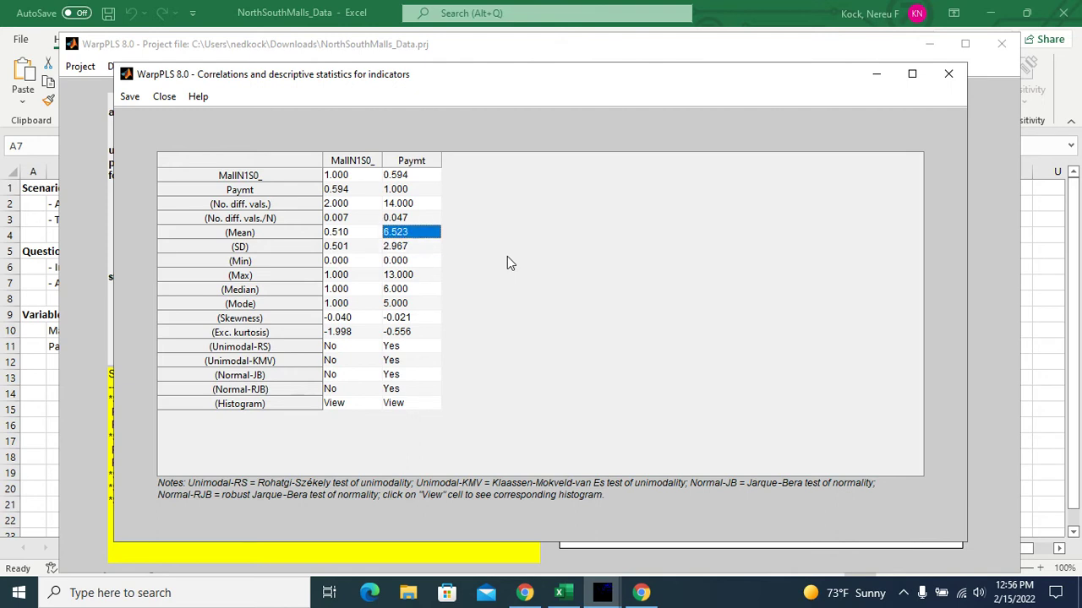
key(Down)
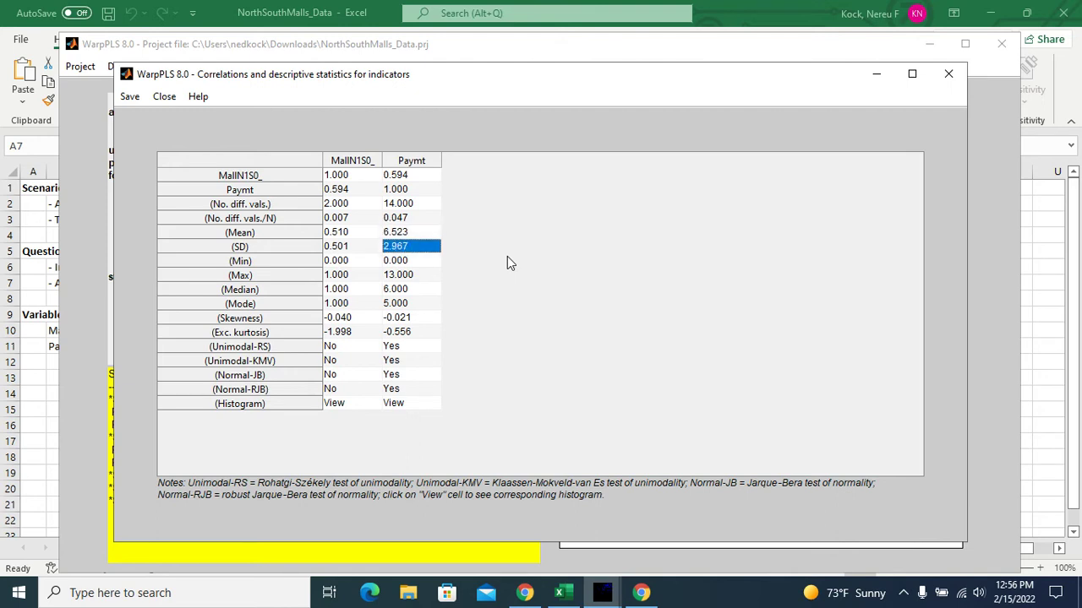
key(Up)
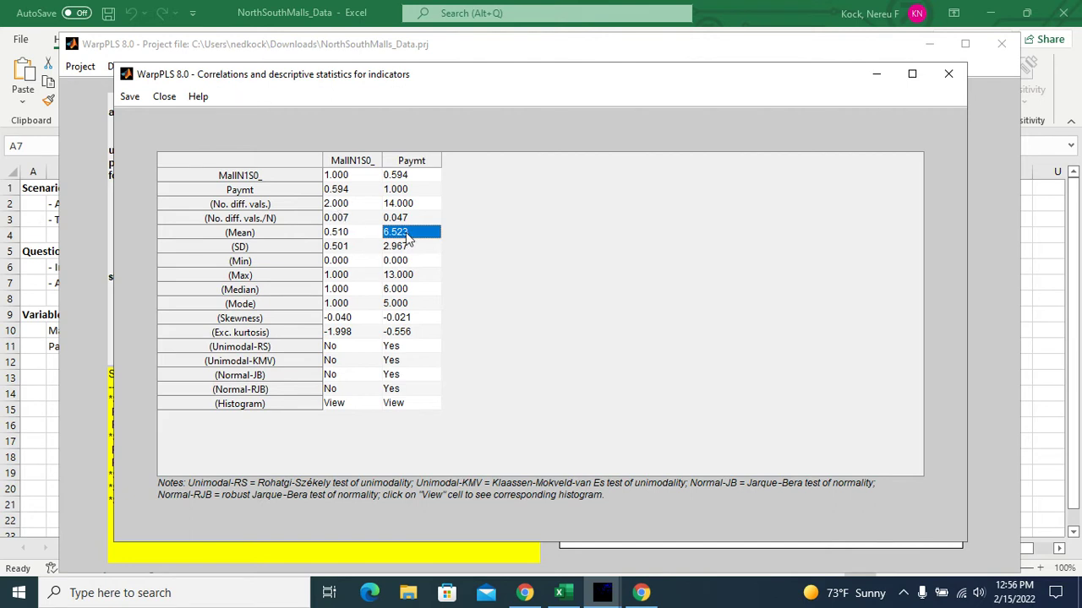
drag(402, 288, 416, 229)
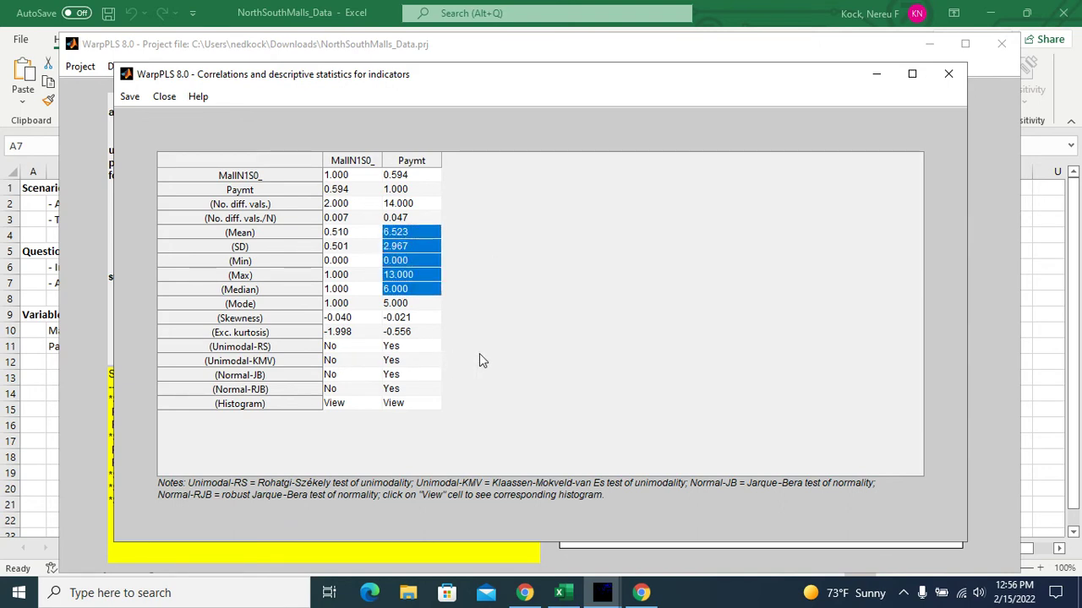
click(409, 231)
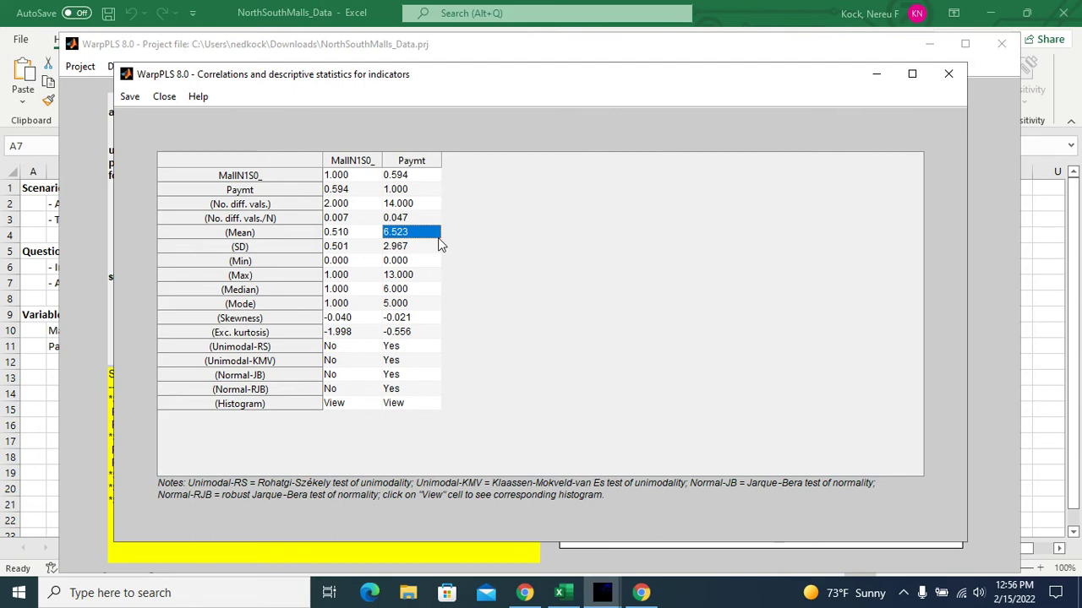
- Recheck the price question in the Excel description, return to the WarpPLS indicator statistics and select the Paymt median
click(235, 12)
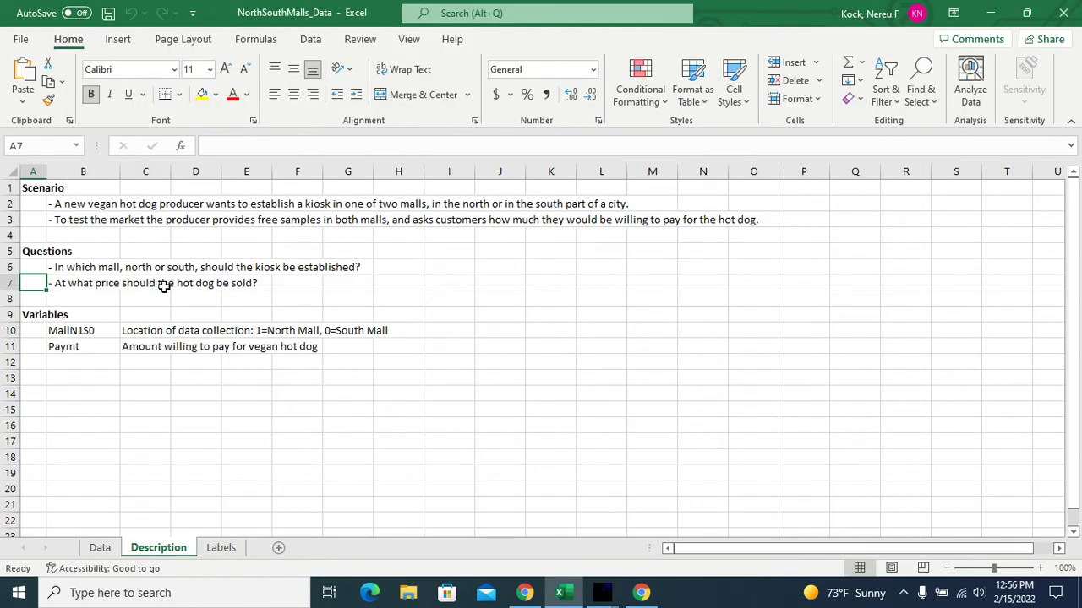
click(601, 592)
click(700, 534)
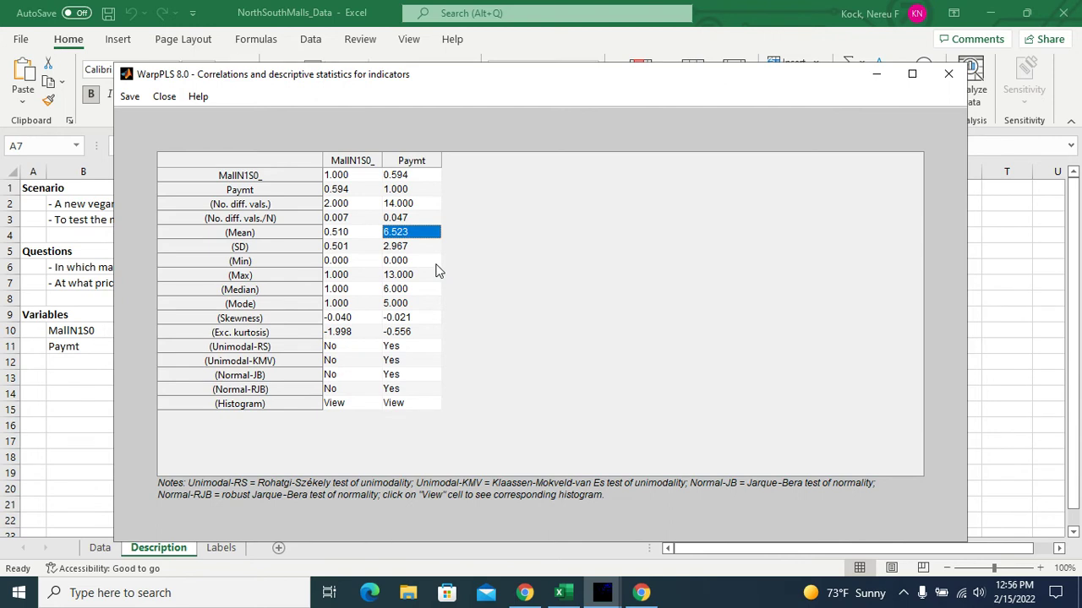
click(413, 291)
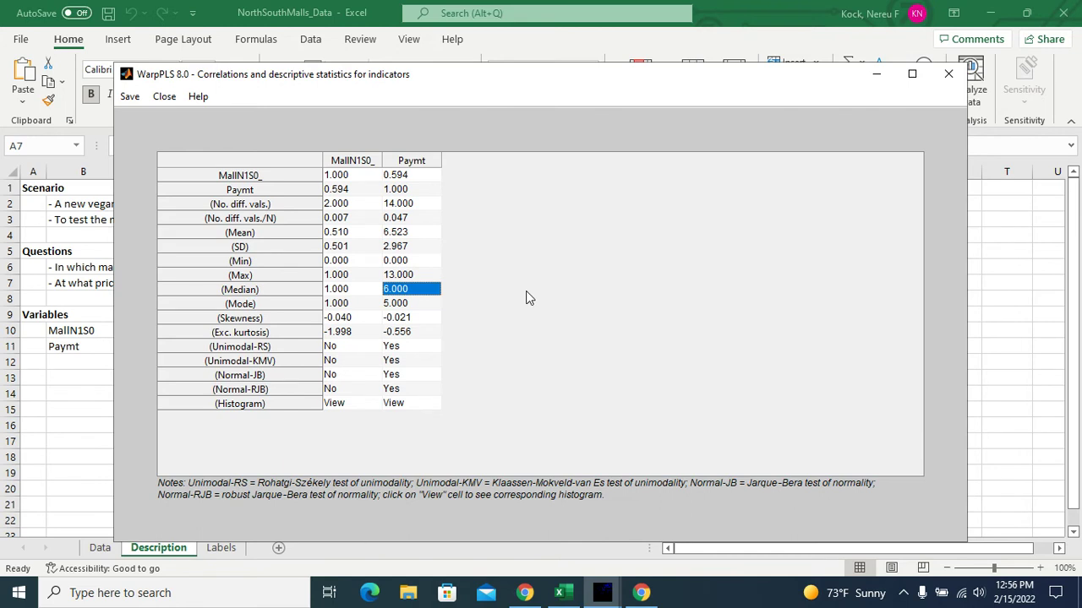
- Close the indicator statistics and copy the whole Mall column from the Labels sheet of the Excel workbook
click(947, 78)
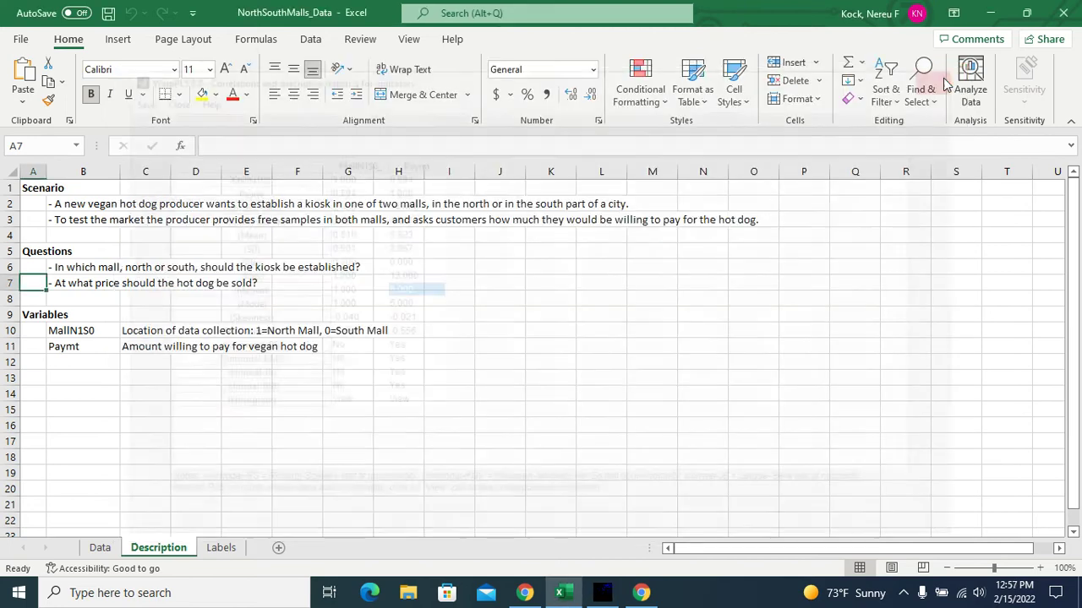
click(222, 549)
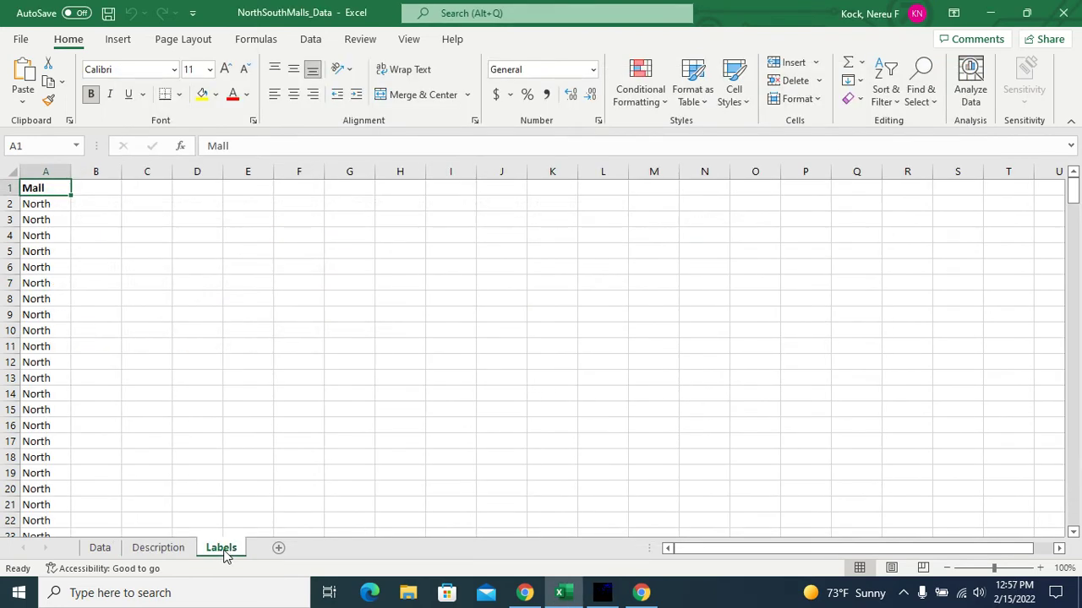
click(44, 172)
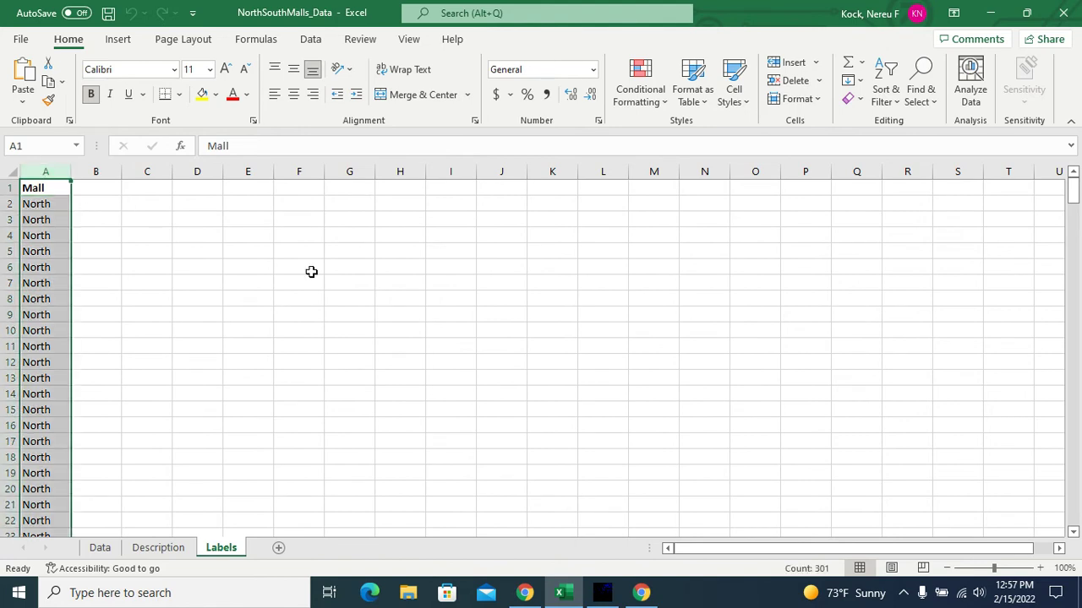
key(ctrl+c)
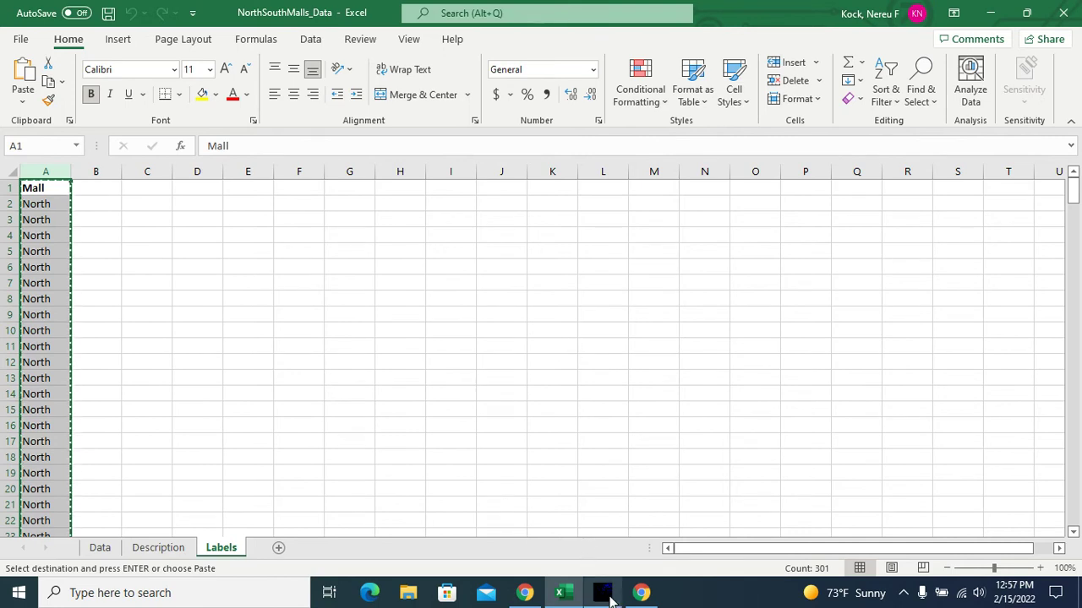
- Switch to WarpPLS and import the copied Mall labels as data labels from the clipboard, keeping the import wizard's default options
mouse_move(610, 598)
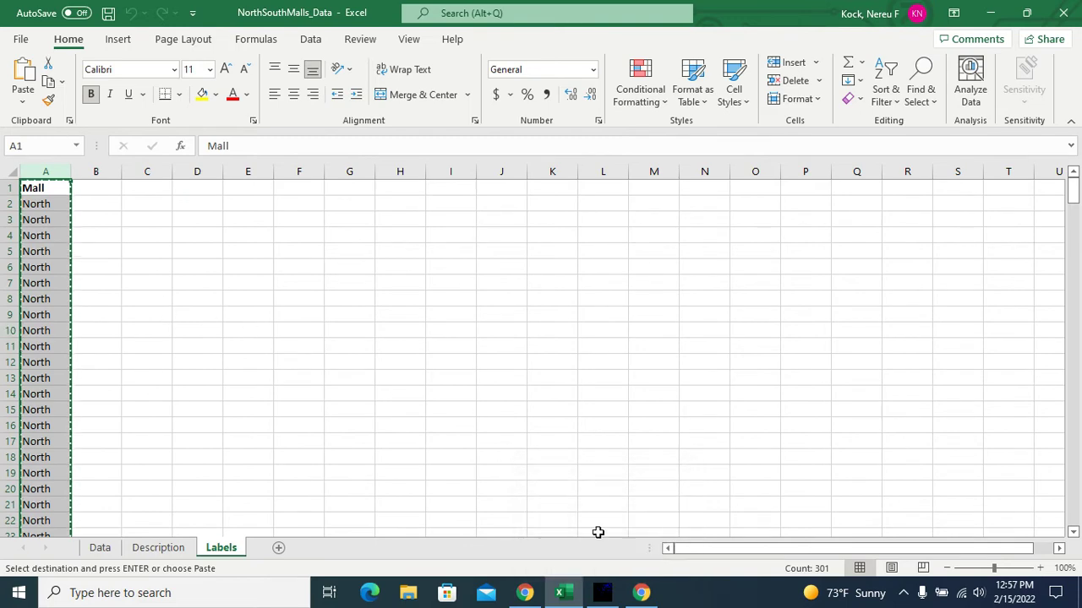
click(601, 591)
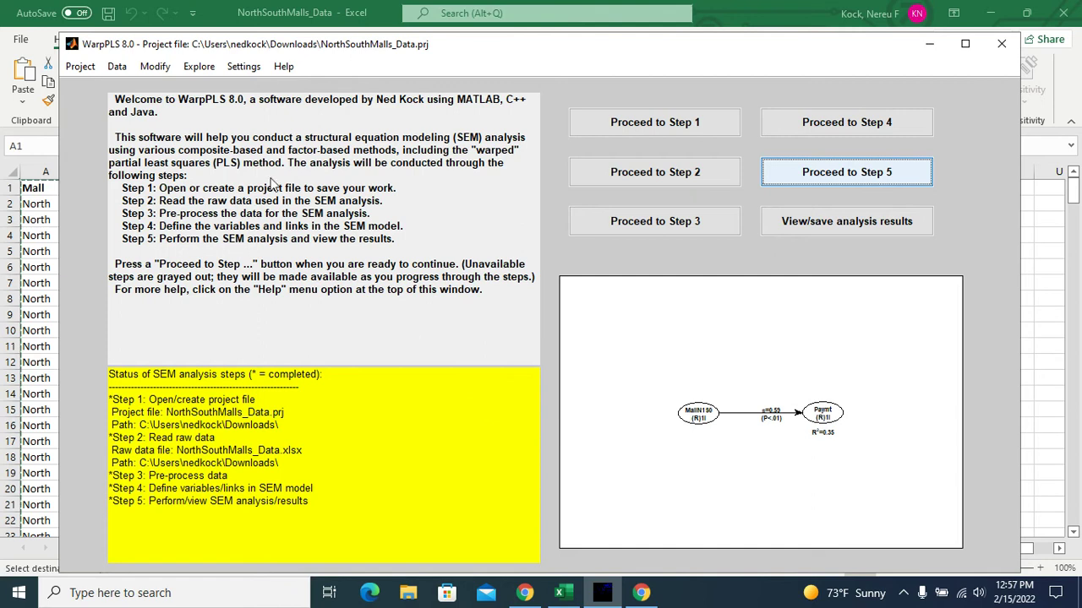
click(161, 71)
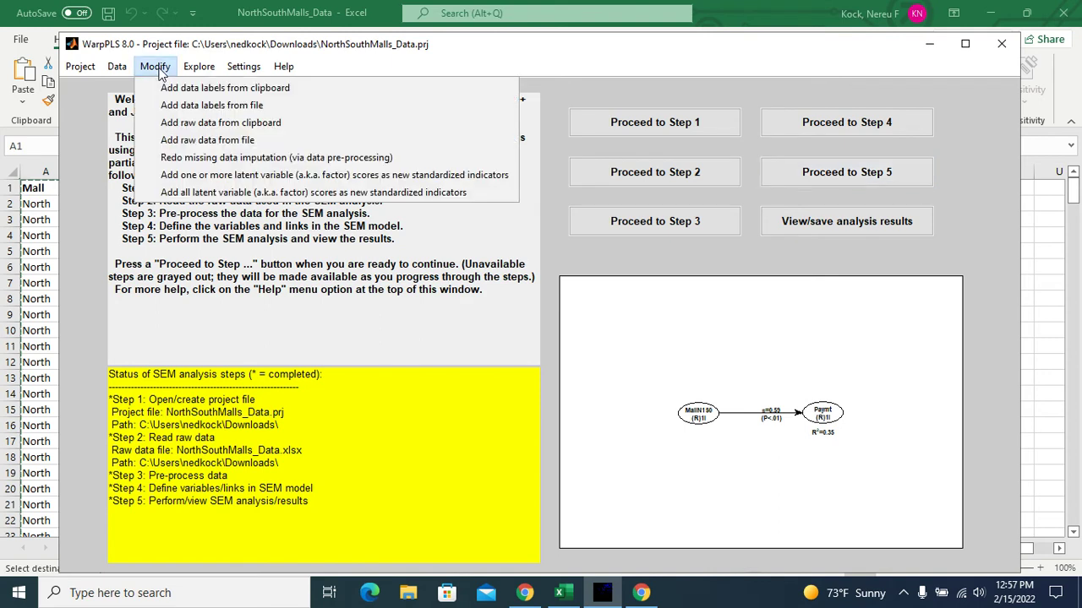
click(261, 90)
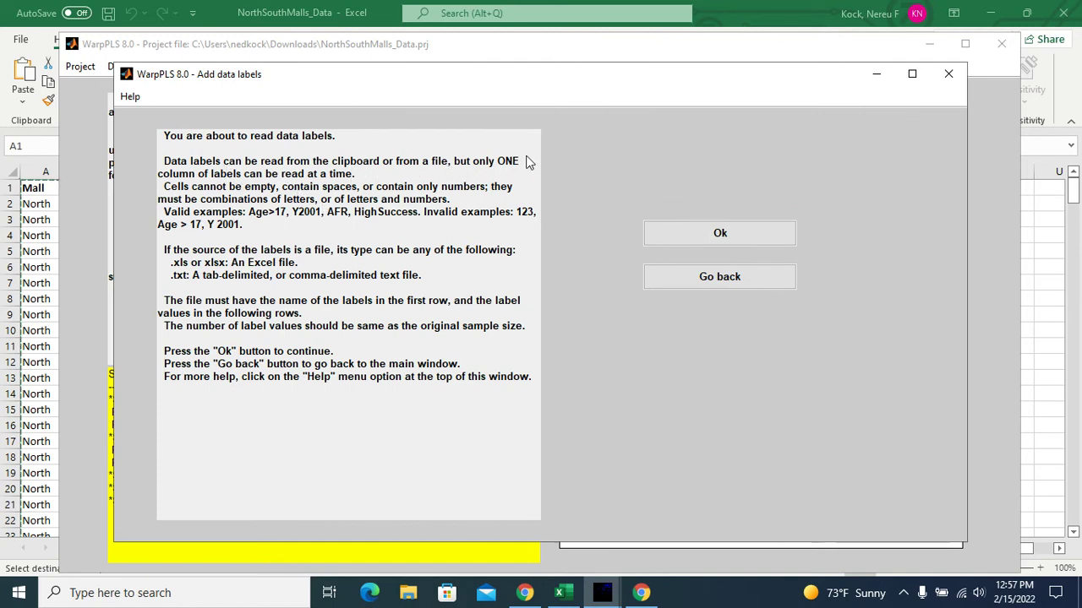
click(722, 235)
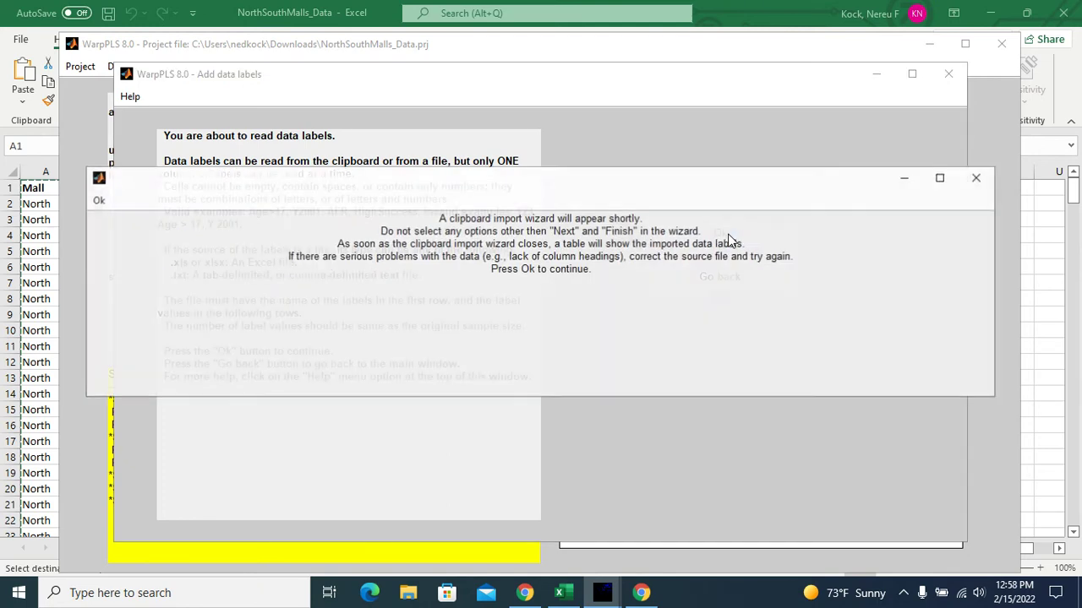
click(97, 202)
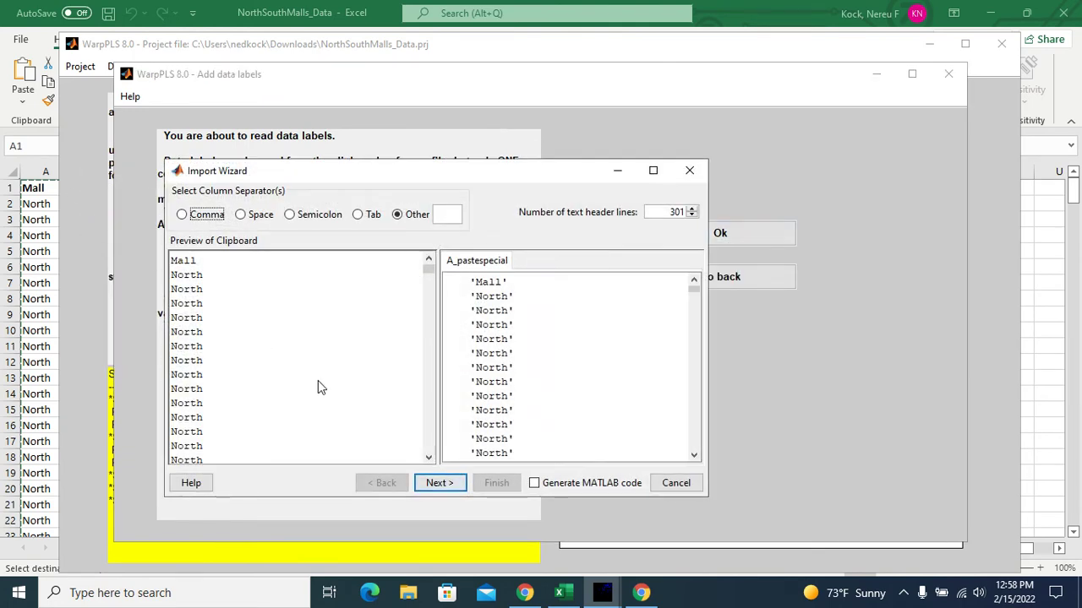
click(438, 485)
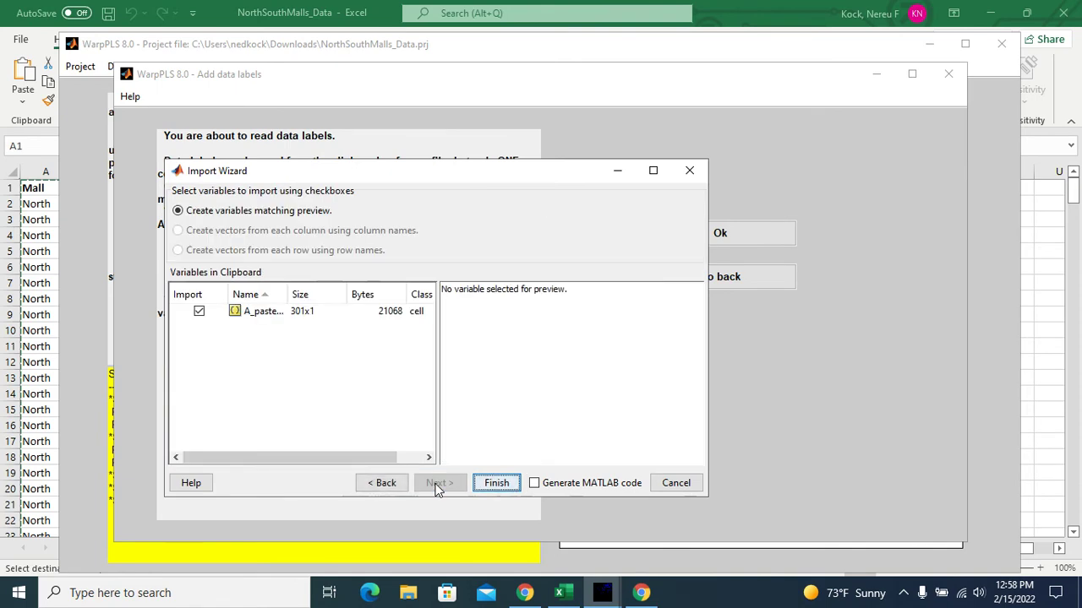
click(492, 483)
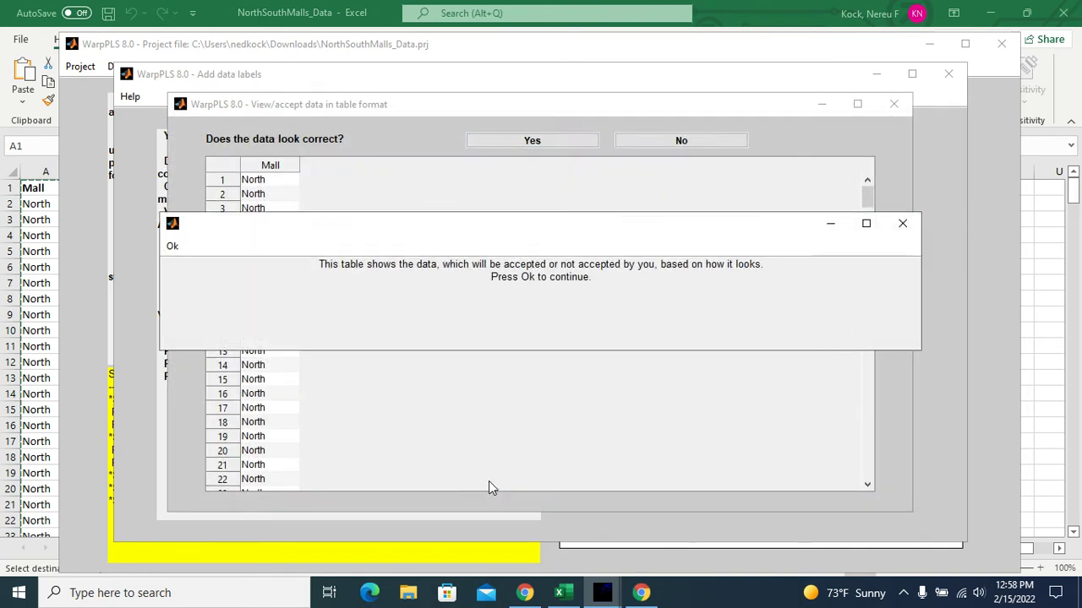
- Check the imported Mall labels down to row 300 and accept them as correct
click(172, 246)
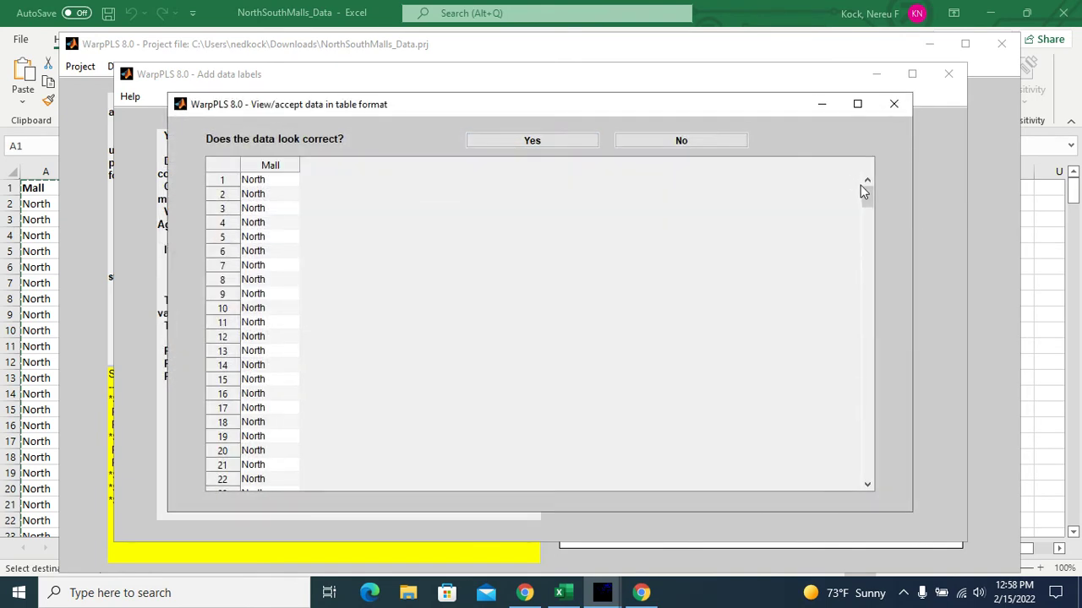
mouse_move(864, 190)
mouse_down()
mouse_move(865, 479)
mouse_move(890, 295)
mouse_move(869, 174)
mouse_up()
drag(867, 196, 860, 473)
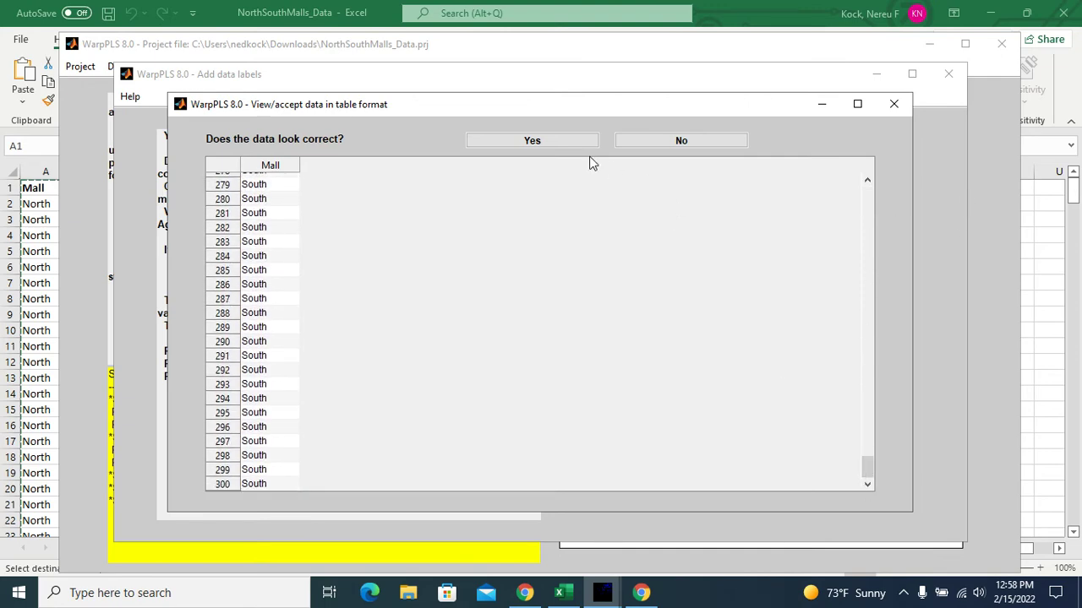
click(542, 140)
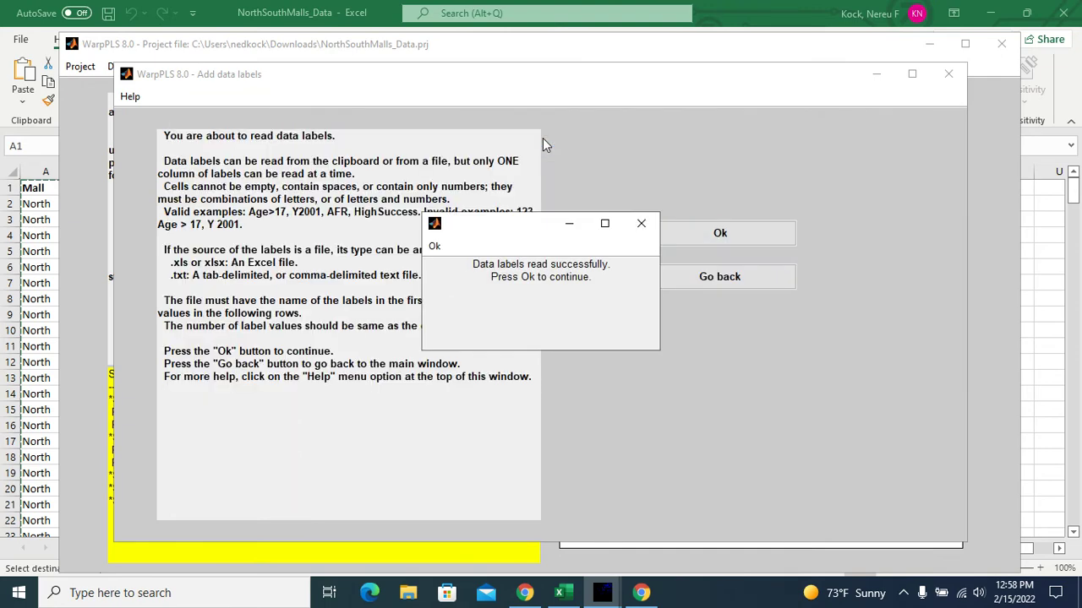
click(435, 244)
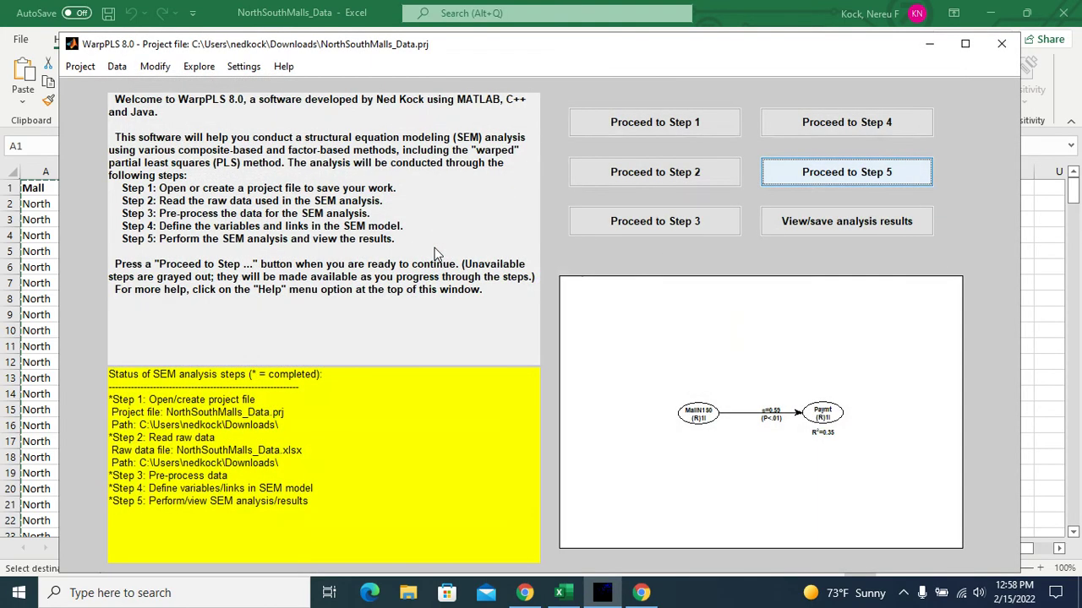
- Open the analysis results and plot the linear relationship between MallN1S0 and Paymt
click(815, 226)
click(138, 97)
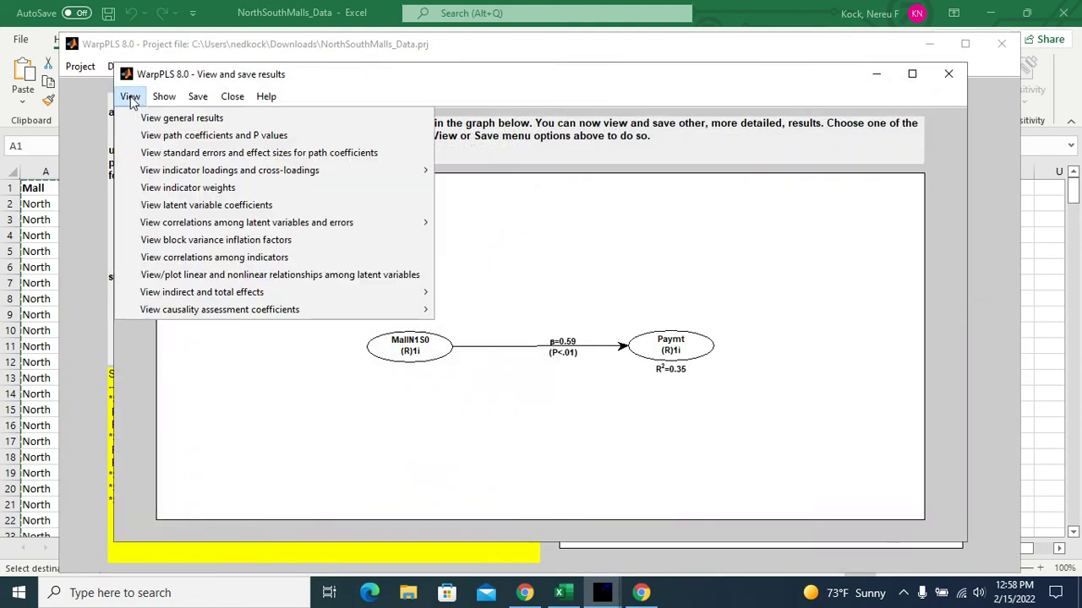
click(191, 276)
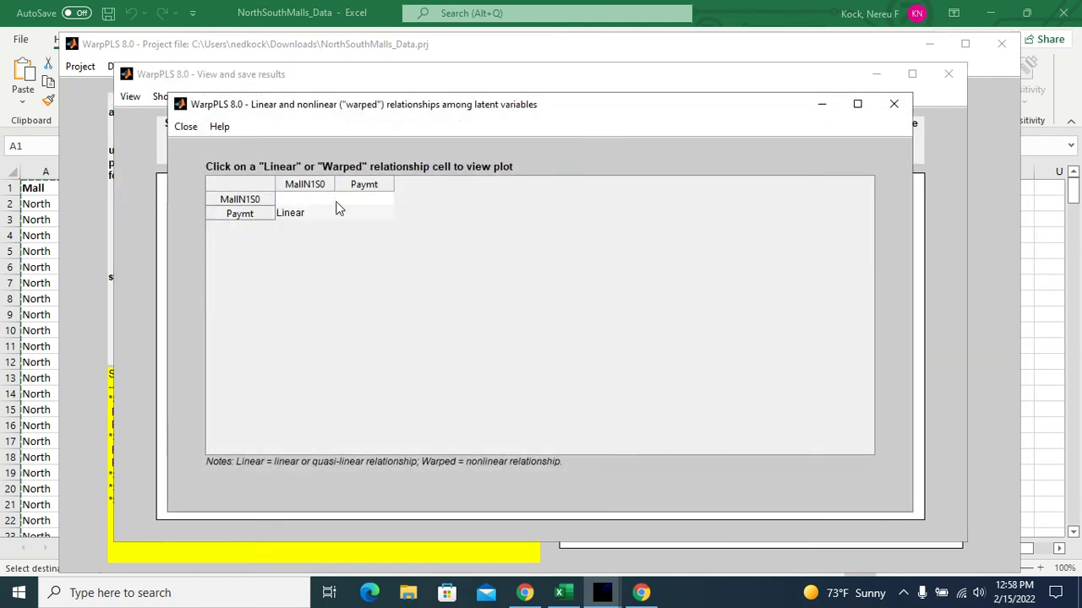
click(299, 212)
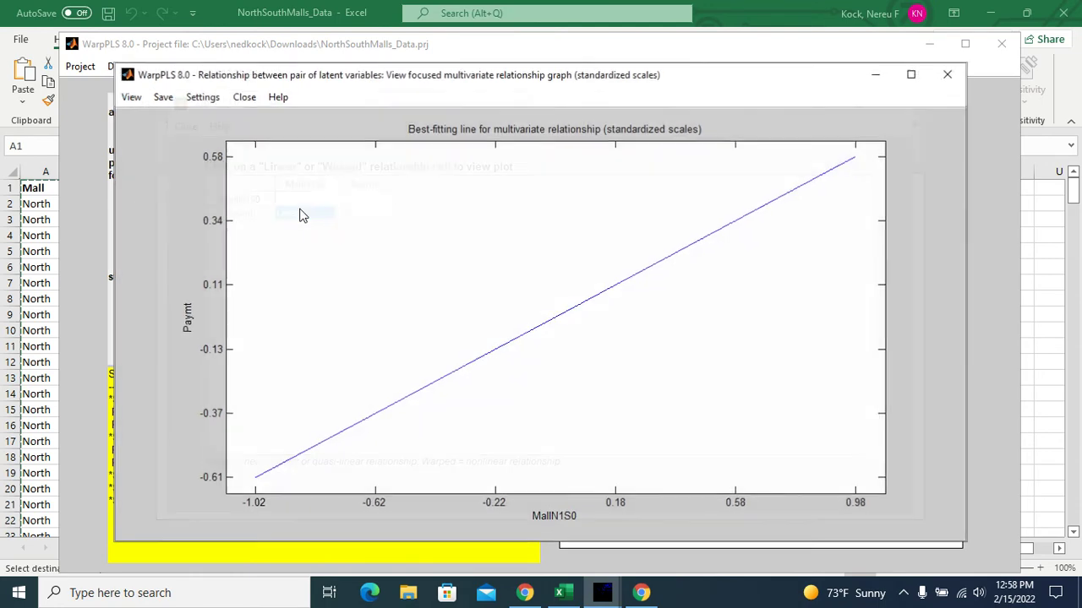
- Display the multivariate relationship graph with data points and legends in unstandardized scales
click(130, 96)
mouse_move(146, 160)
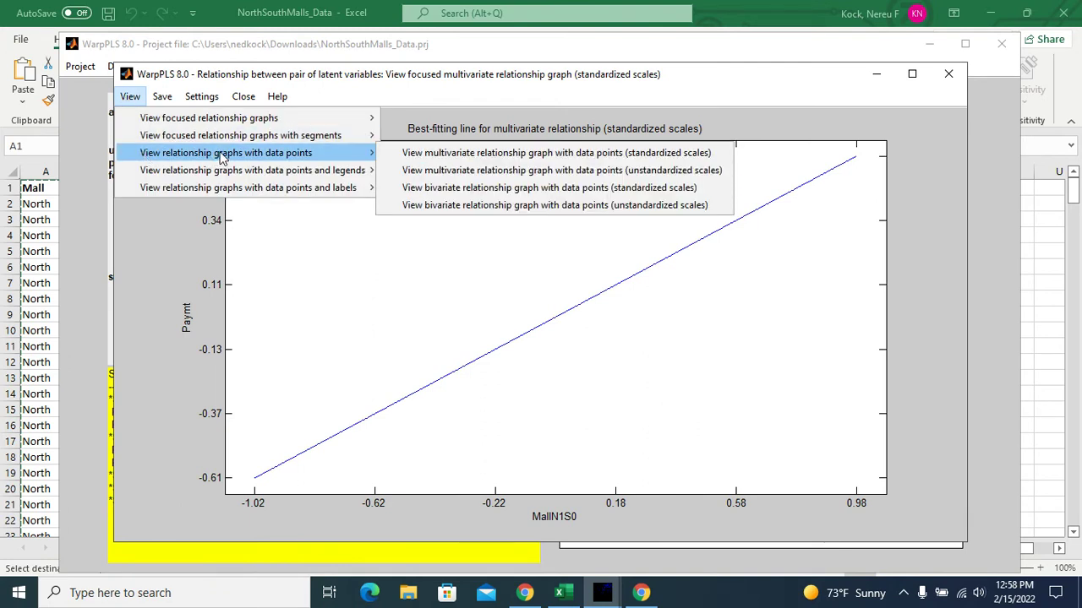
mouse_move(226, 177)
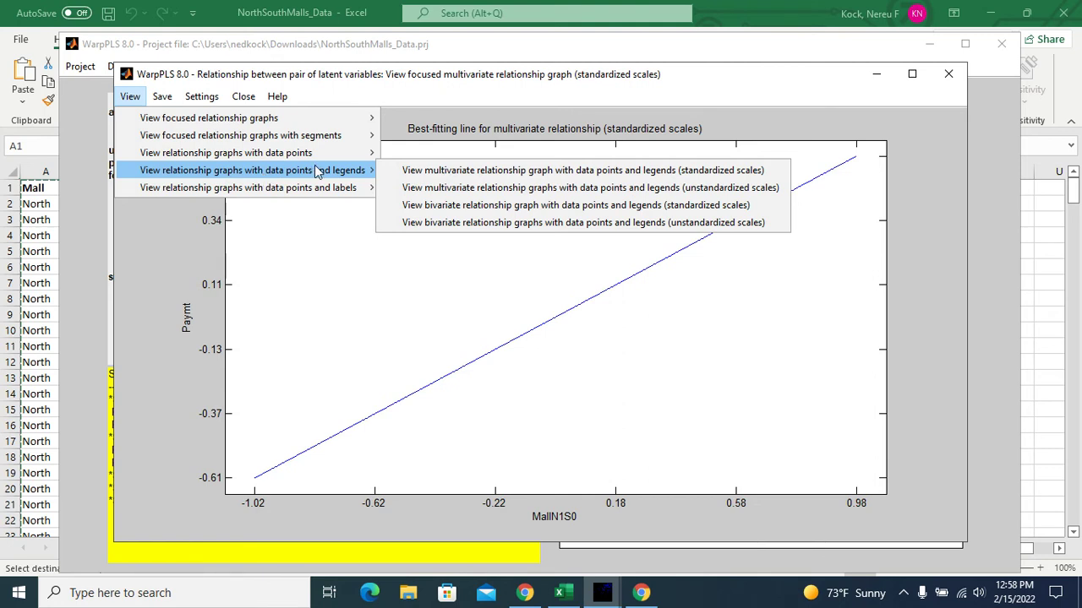
click(544, 189)
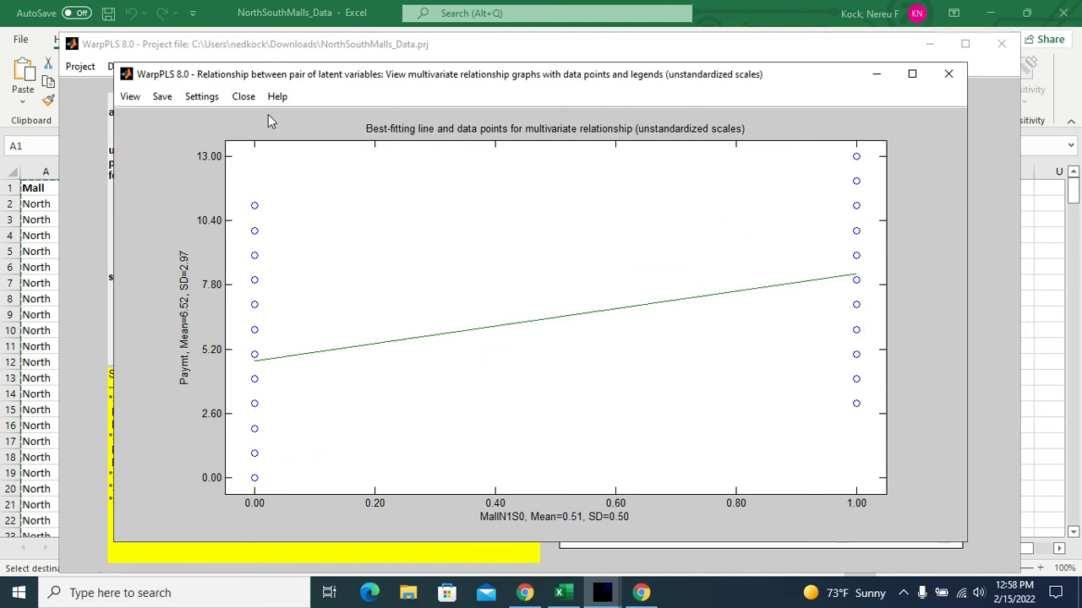
- Set Mall as the data labels shown in the graph, save the display settings, and move the legend box clear of the North data points
click(207, 98)
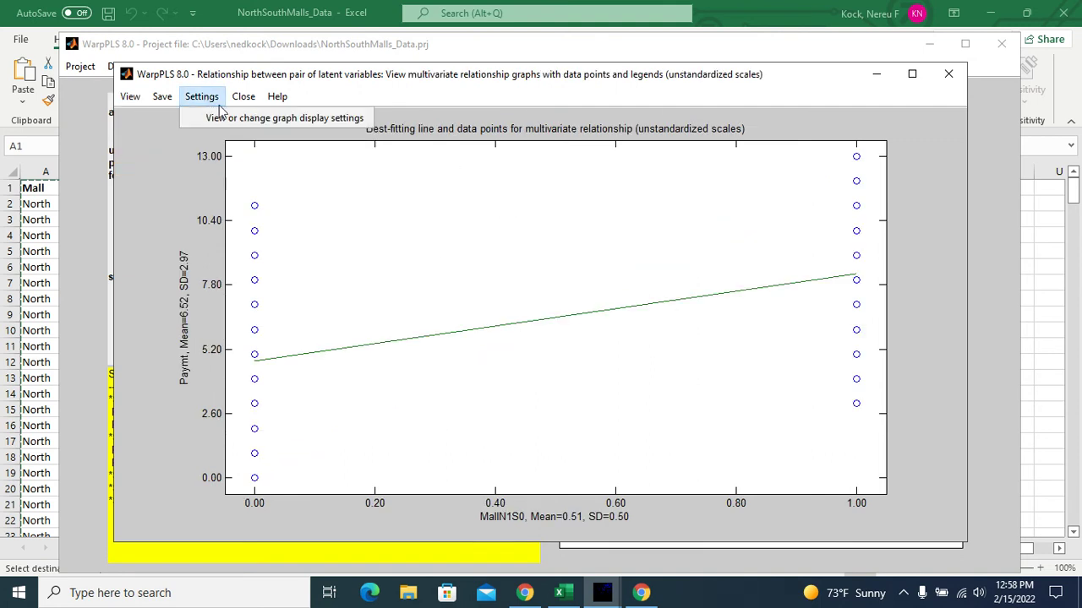
click(234, 116)
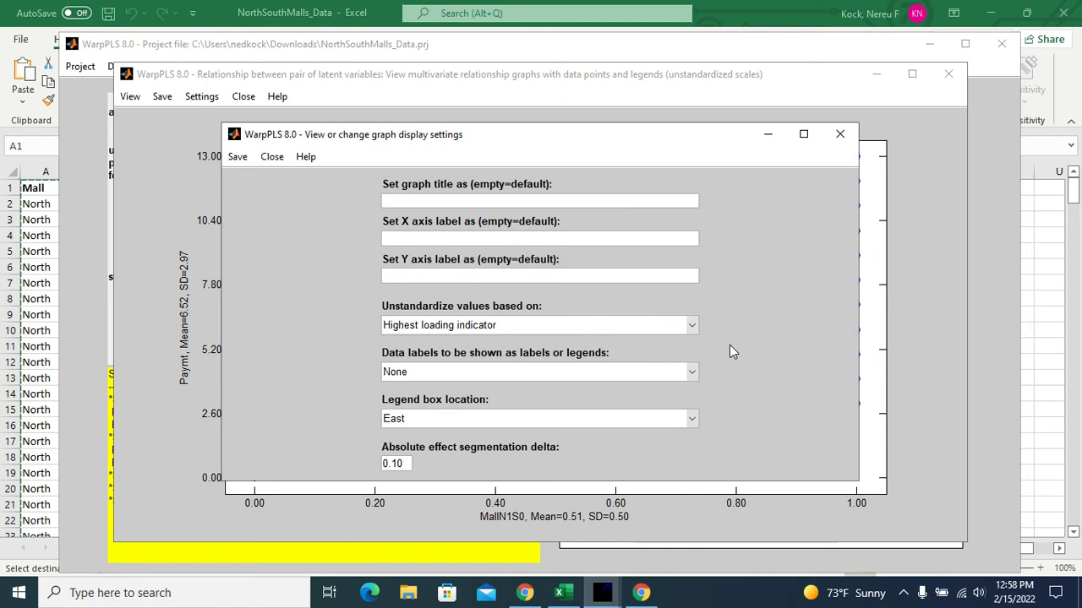
click(690, 371)
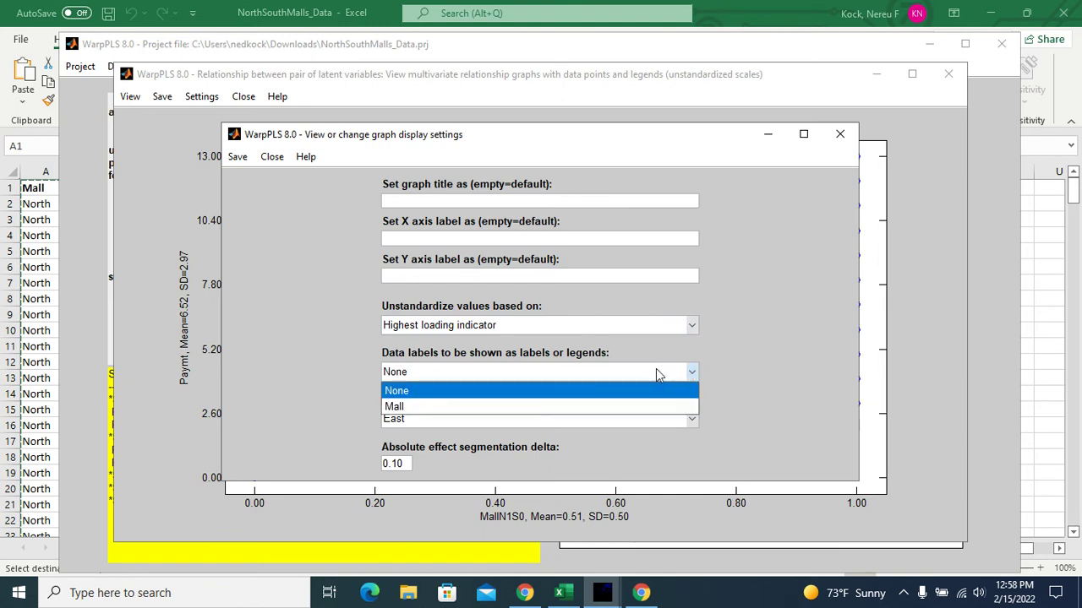
click(530, 406)
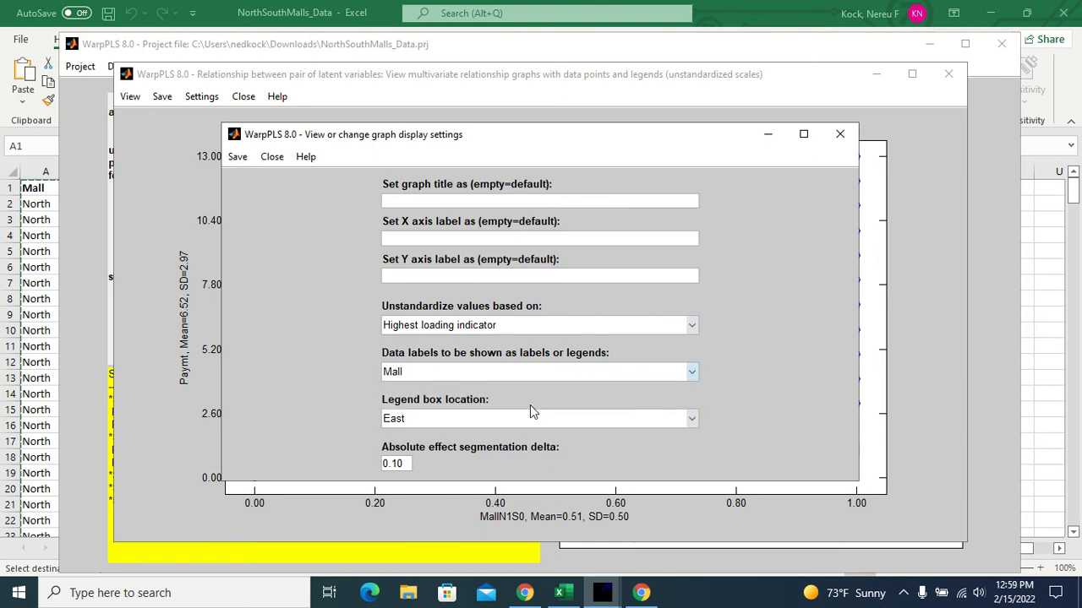
click(238, 157)
click(254, 178)
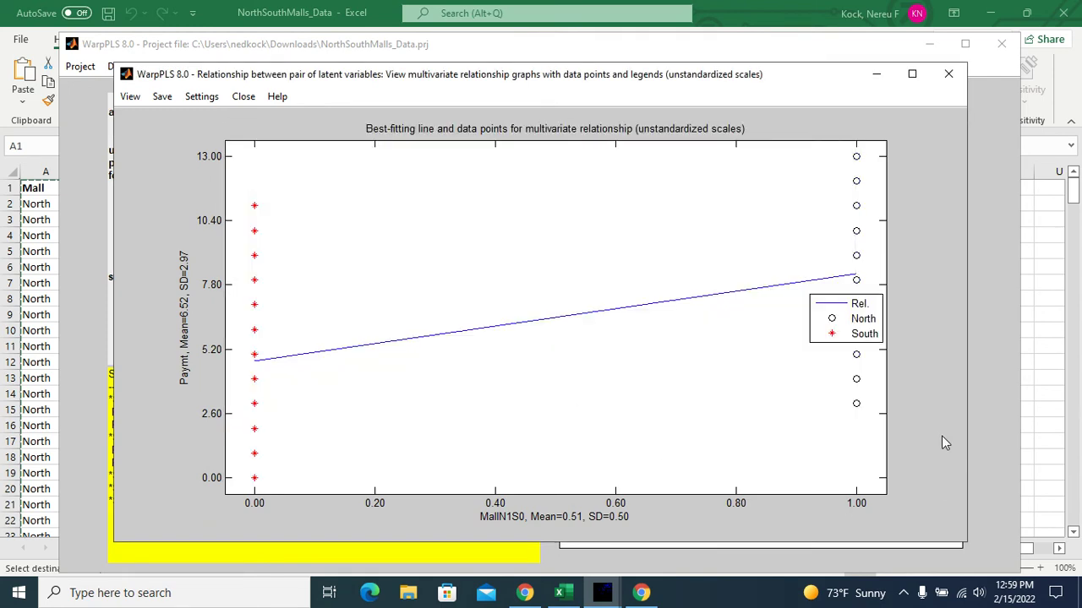
mouse_move(845, 322)
mouse_down()
mouse_move(777, 433)
mouse_move(789, 464)
mouse_move(740, 441)
mouse_up()
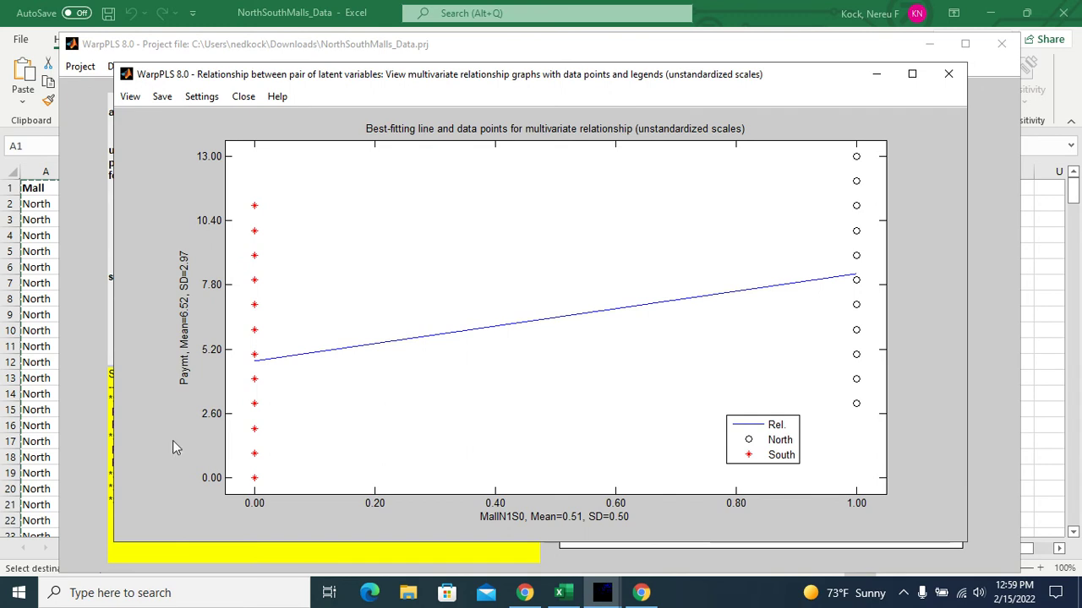
- Display the multivariate relationship graph with data points and labels in unstandardized scales
click(129, 96)
mouse_move(168, 187)
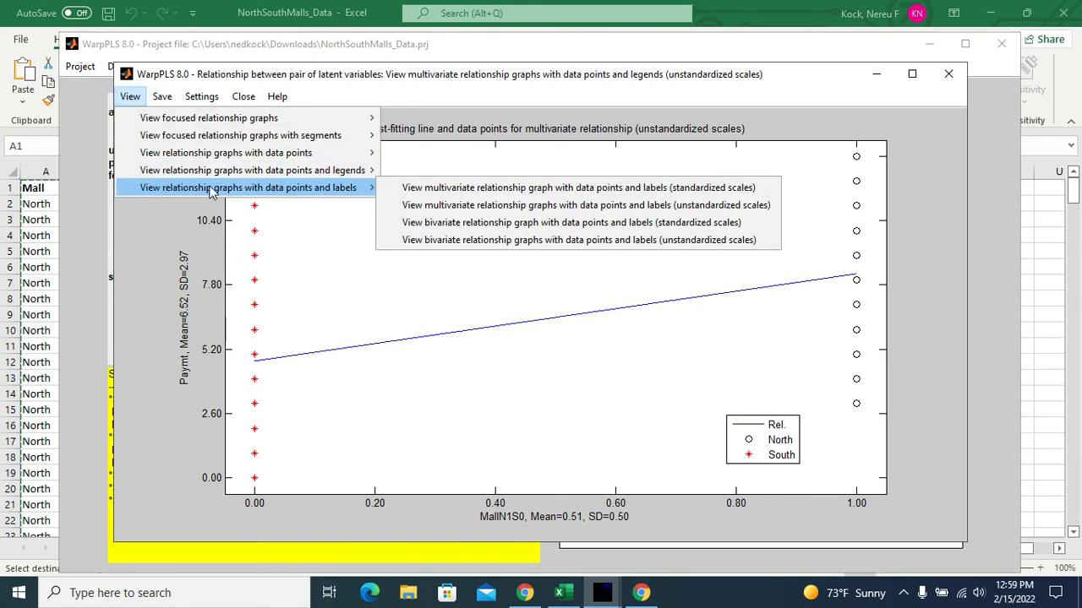
click(443, 205)
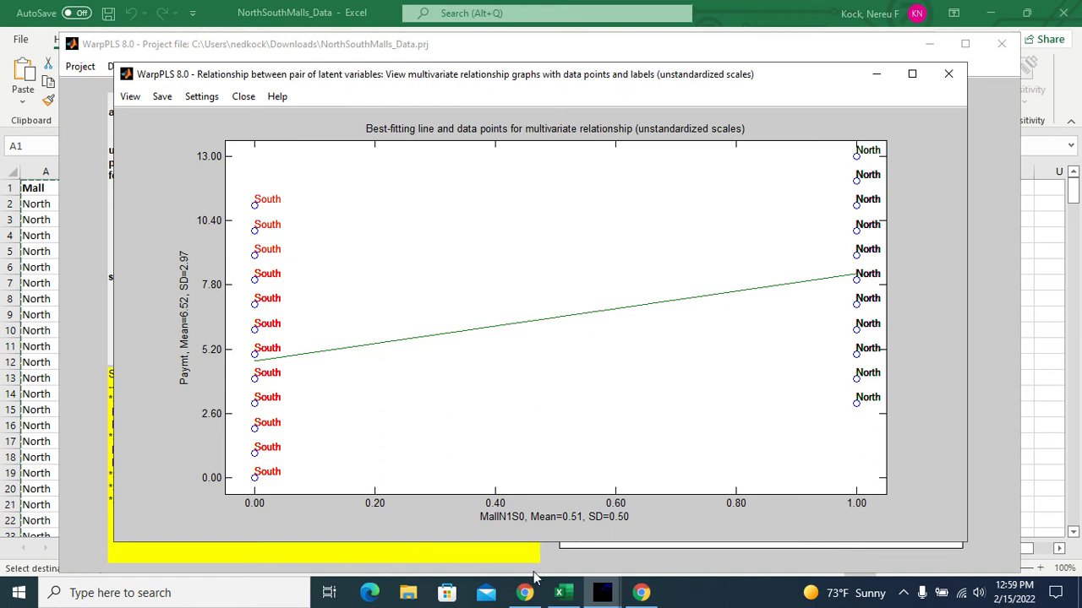
- Switch to Chrome and examine the Health Correlator blog's graph of cancer diagnoses versus latitude, labeled by US state, enlarged and within the post
mouse_move(523, 598)
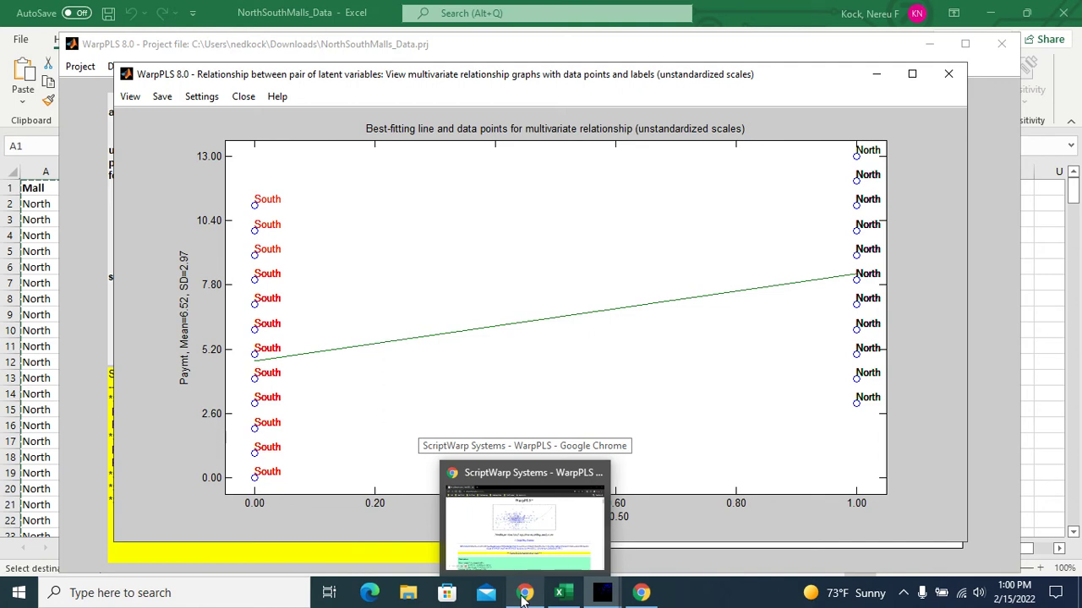
click(524, 594)
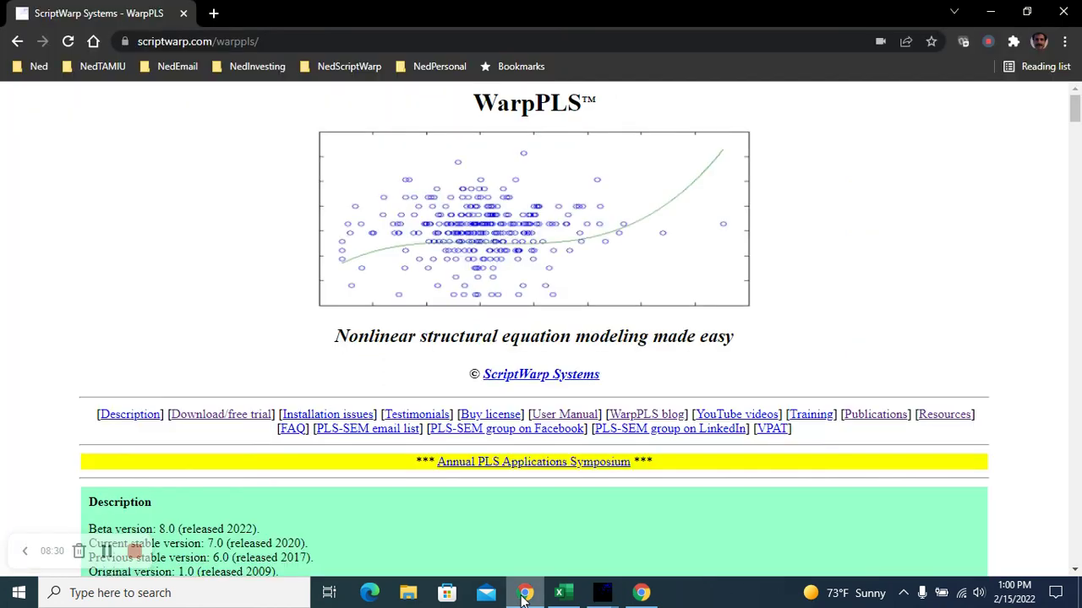
click(104, 551)
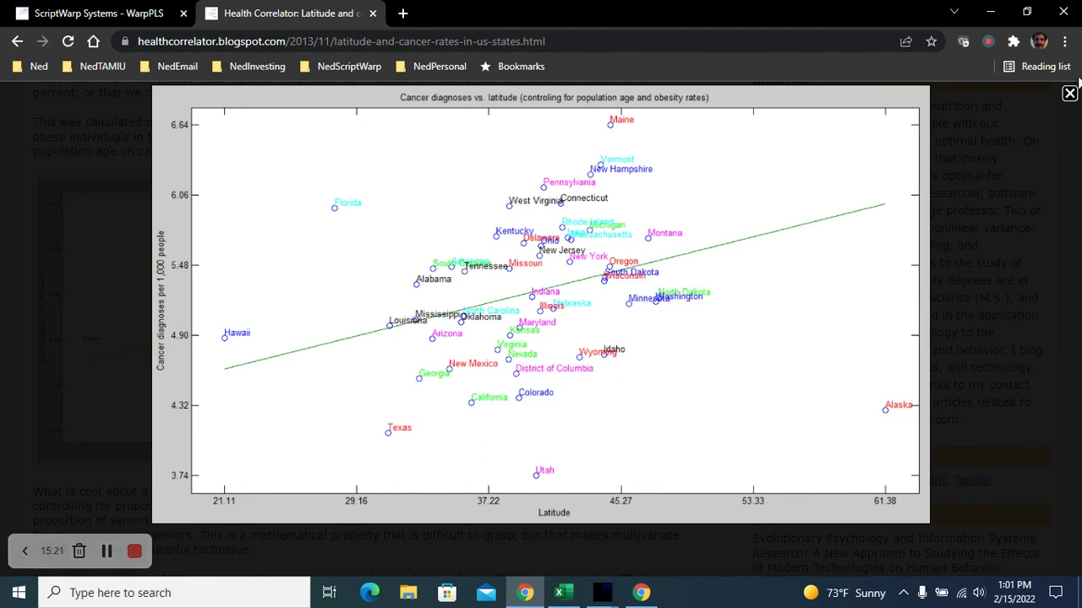
click(1068, 95)
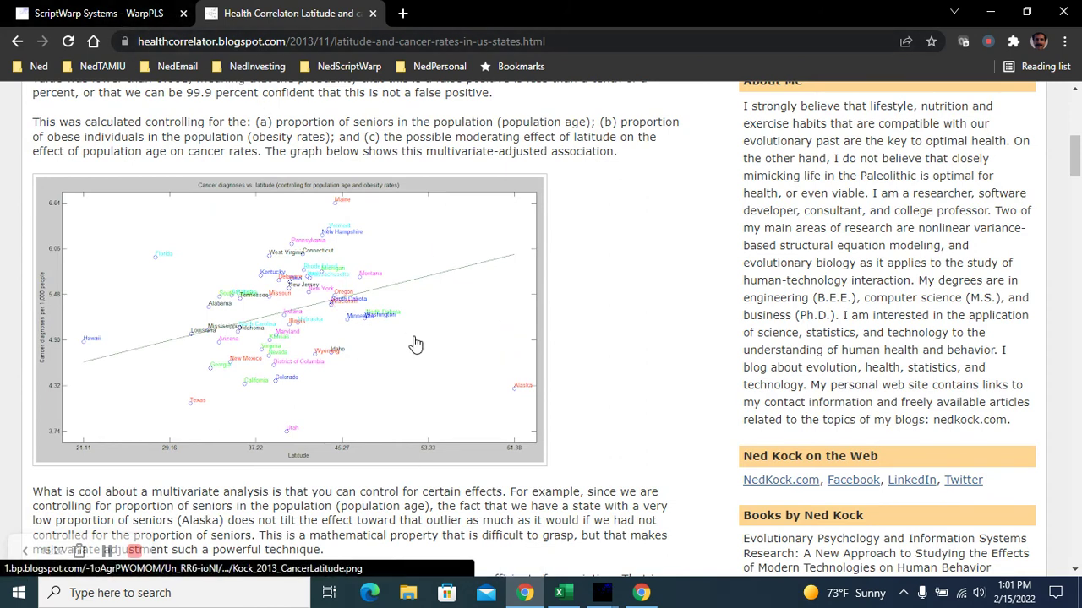
click(368, 356)
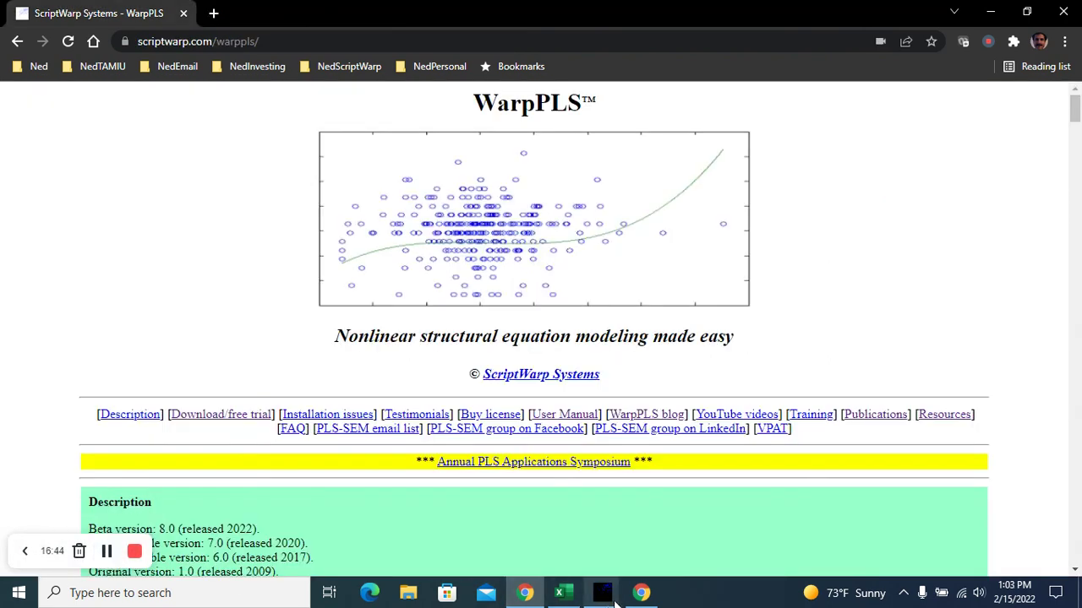
- Switch to the WarpPLS results window and display the latent variable coefficients
mouse_move(601, 592)
click(692, 529)
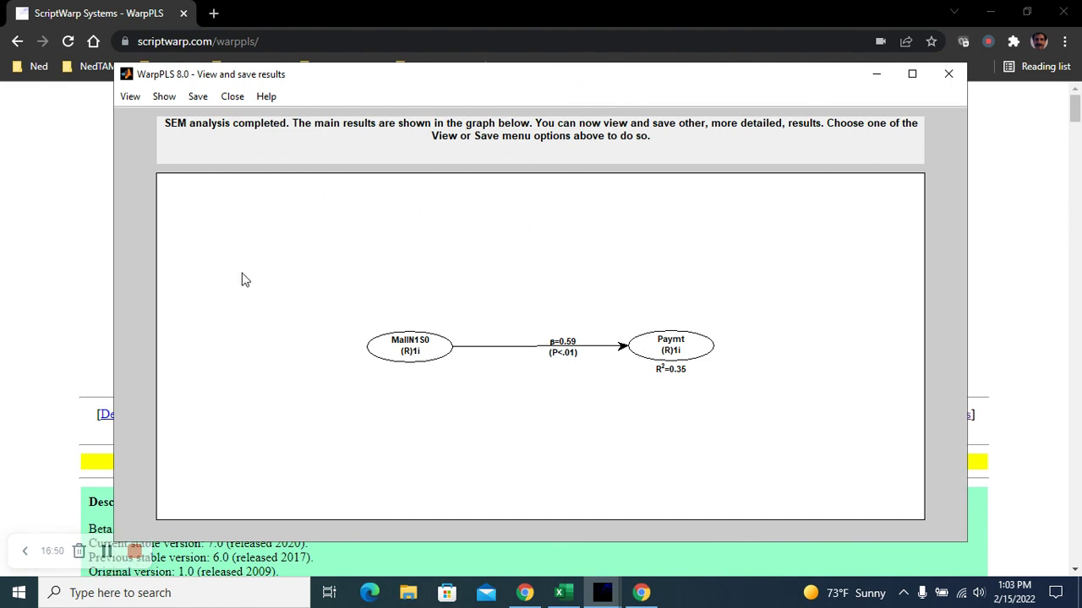
click(129, 98)
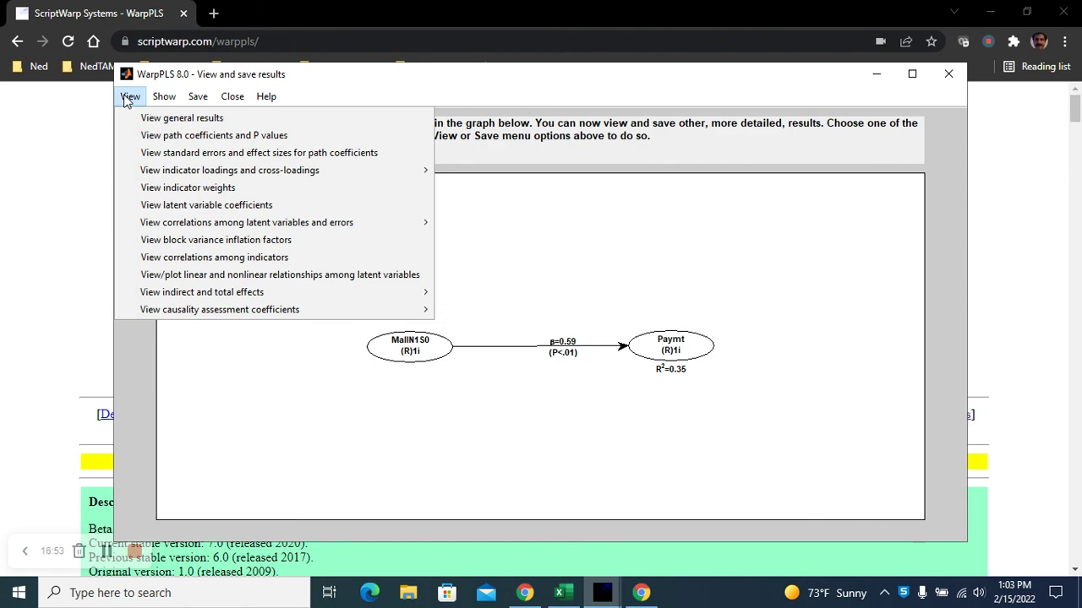
click(218, 207)
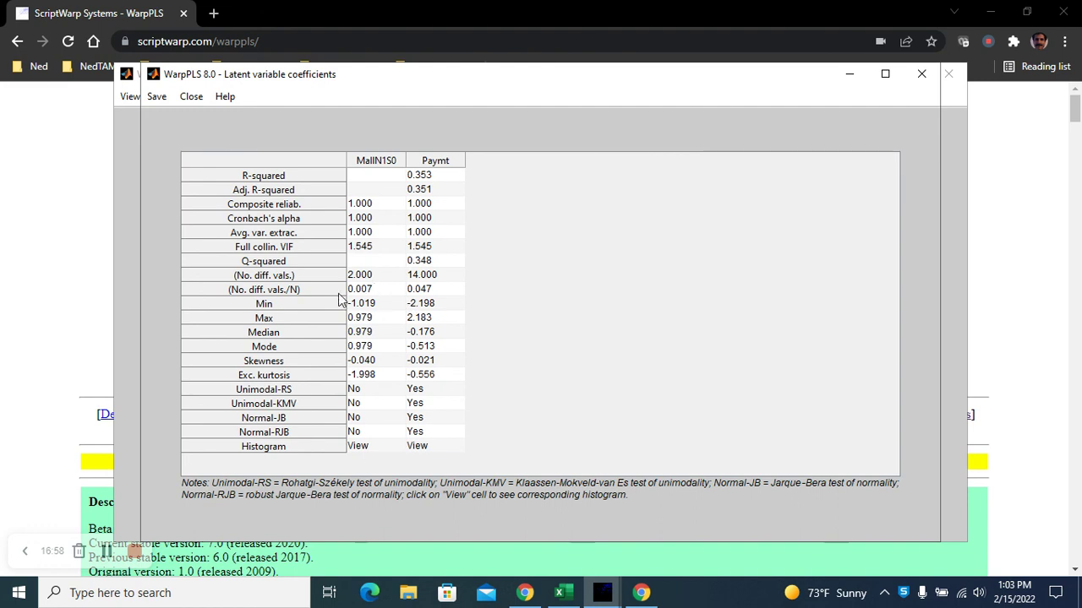
- Examine the full collinearity VIFs of MallN1S0 and Paymt, dismiss the Sophos notification, and close the latent variable coefficients window
click(369, 248)
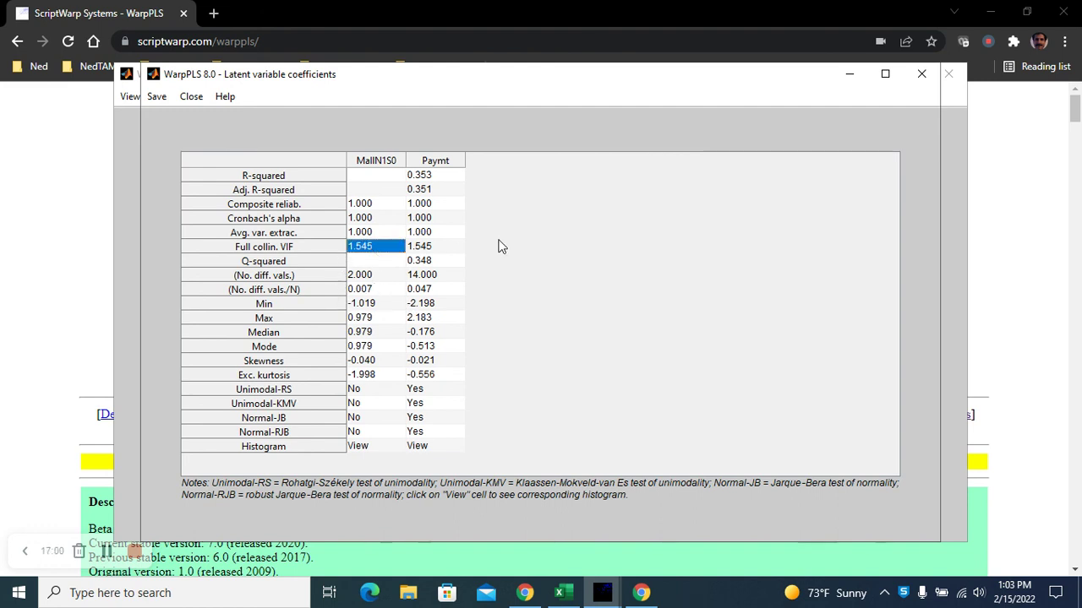
key(Right)
key(Left)
key(Right)
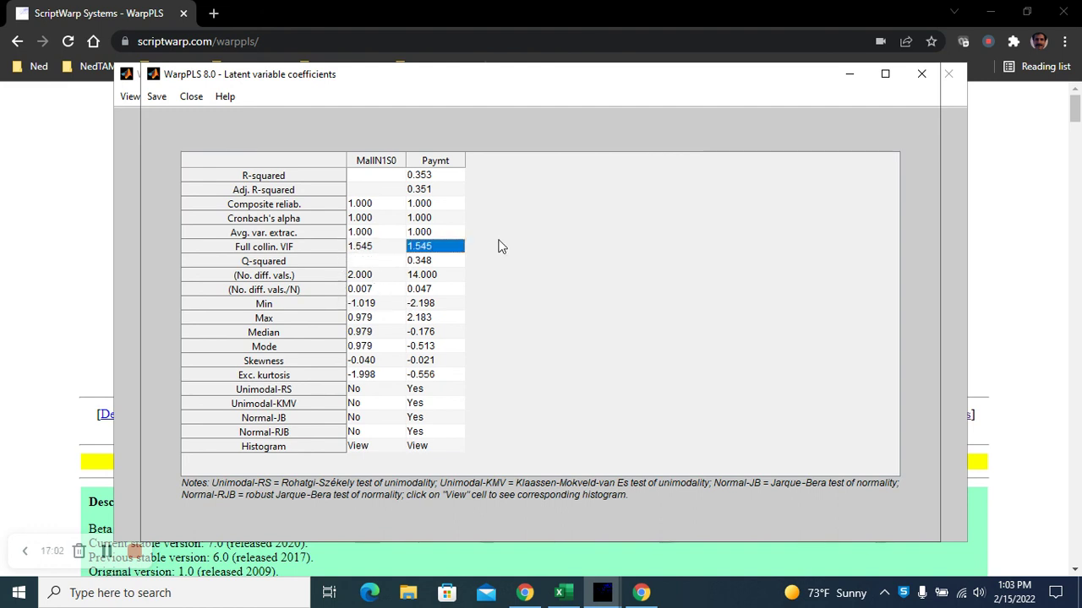
key(Left)
key(Right)
key(Left)
key(Right)
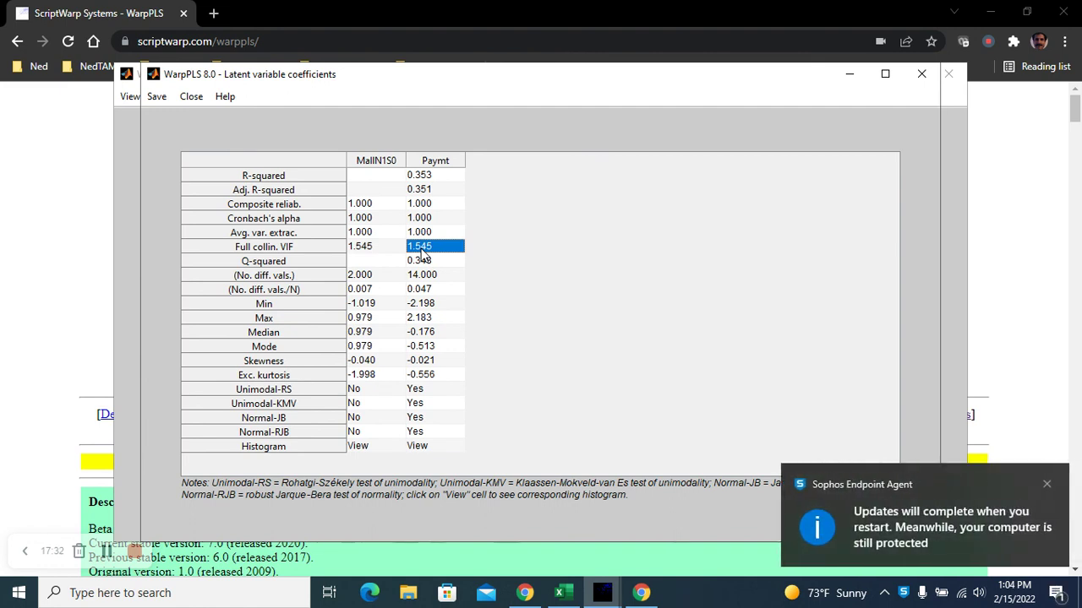
click(1046, 485)
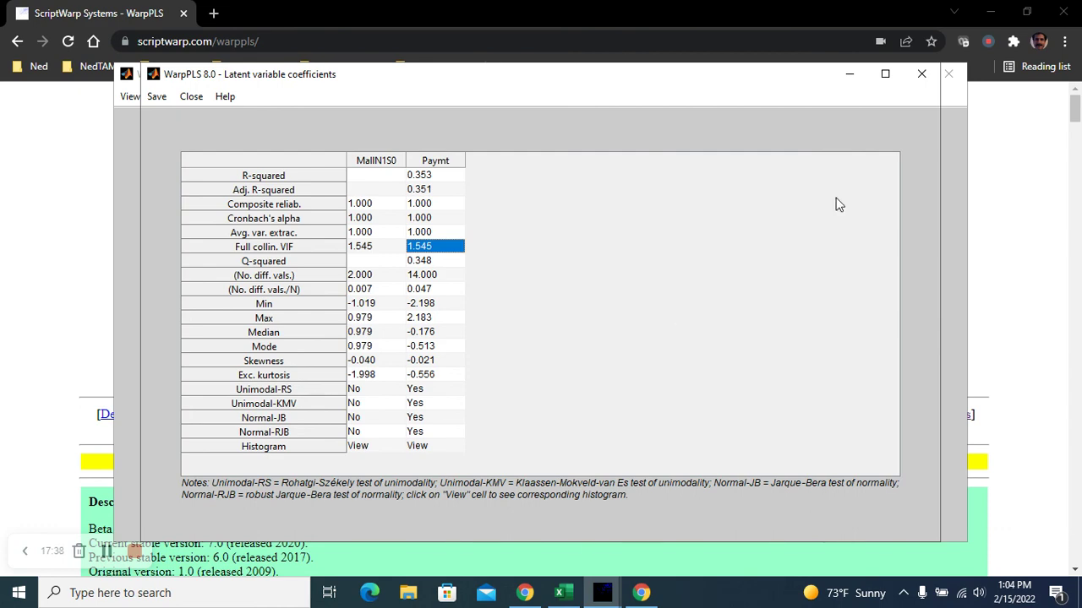
click(921, 75)
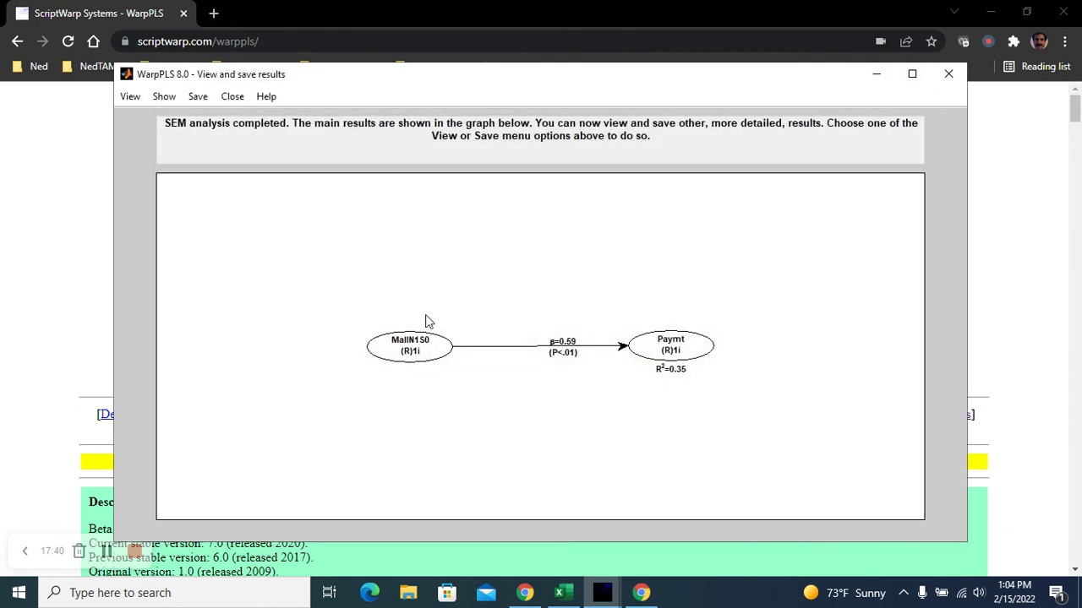